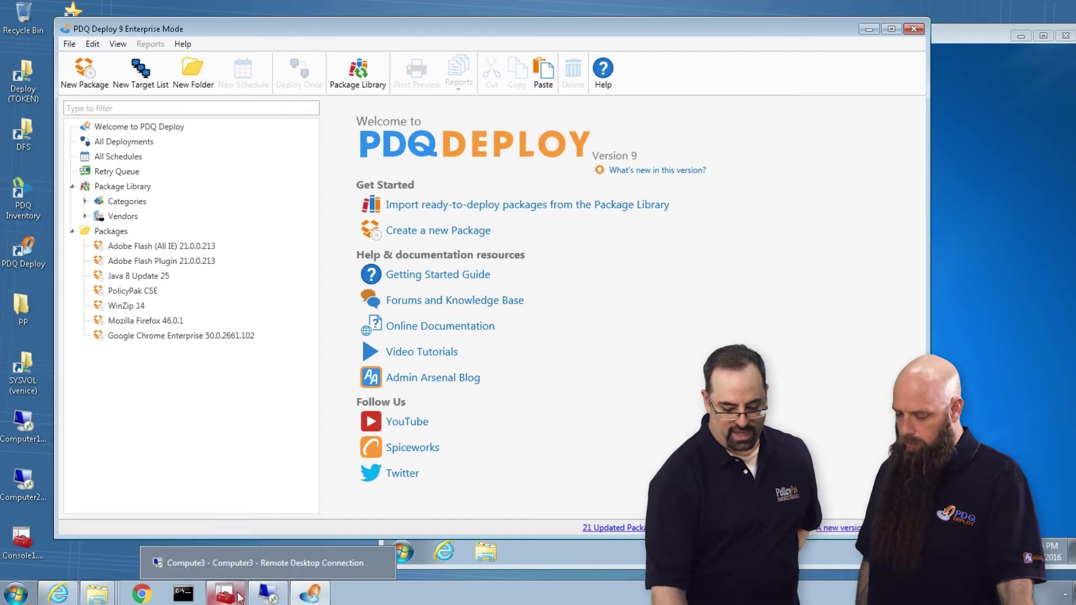
# Step: In the PolicyPak Cloud web console, open the PP Shortcut on Desktop policy summary under All
pyautogui.moveTo(232, 598)
pyautogui.click(58, 595)
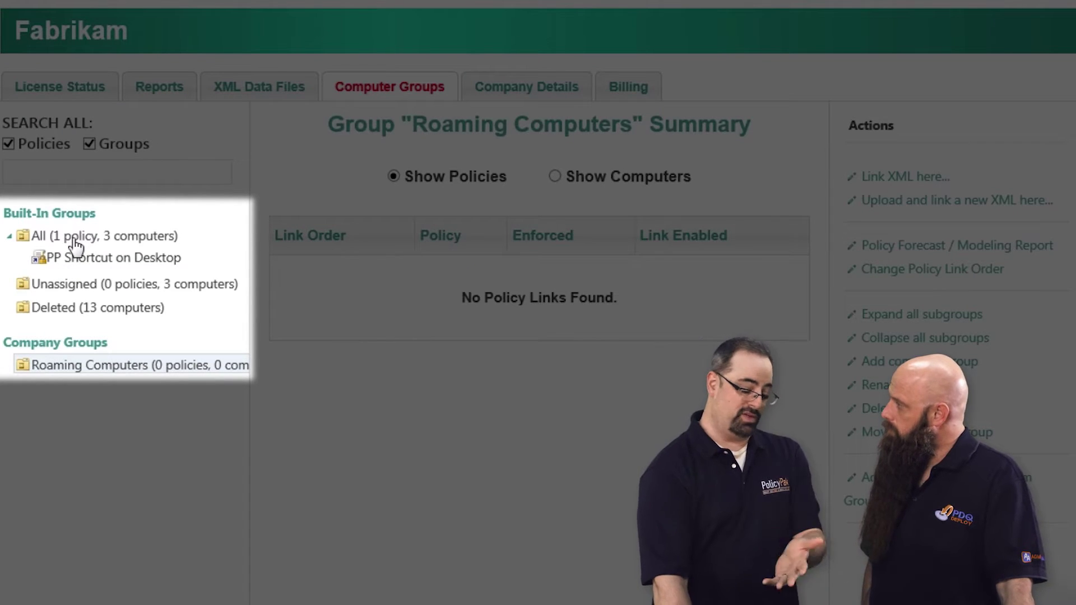
pyautogui.click(90, 258)
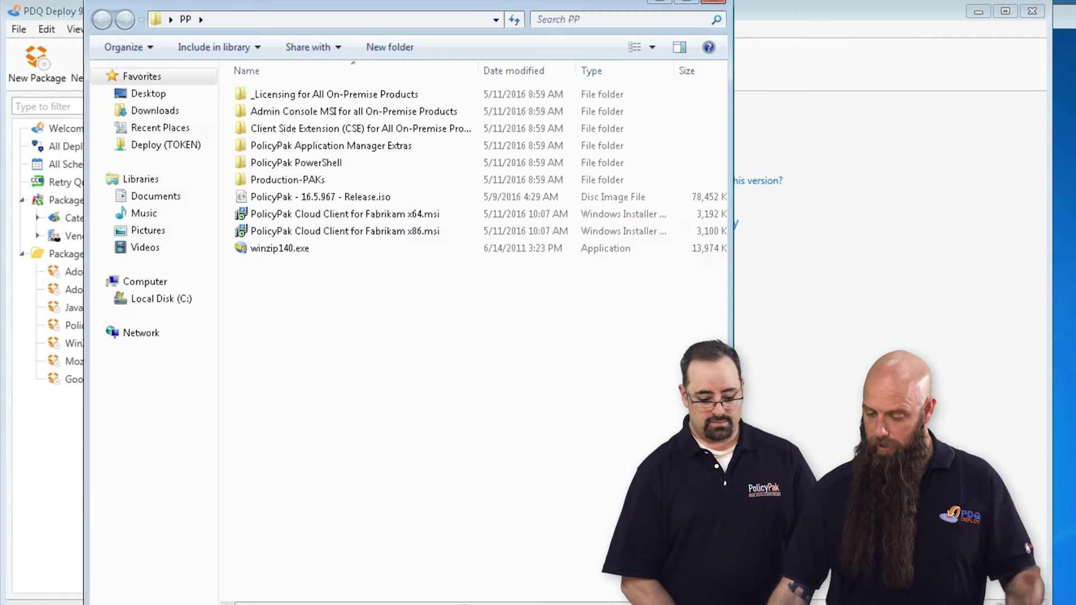
# Step: Send PolicyPak Cloud Client for Fabrikam x86.msi to PDQ Deploy via its context menu
pyautogui.rightClick(339, 238)
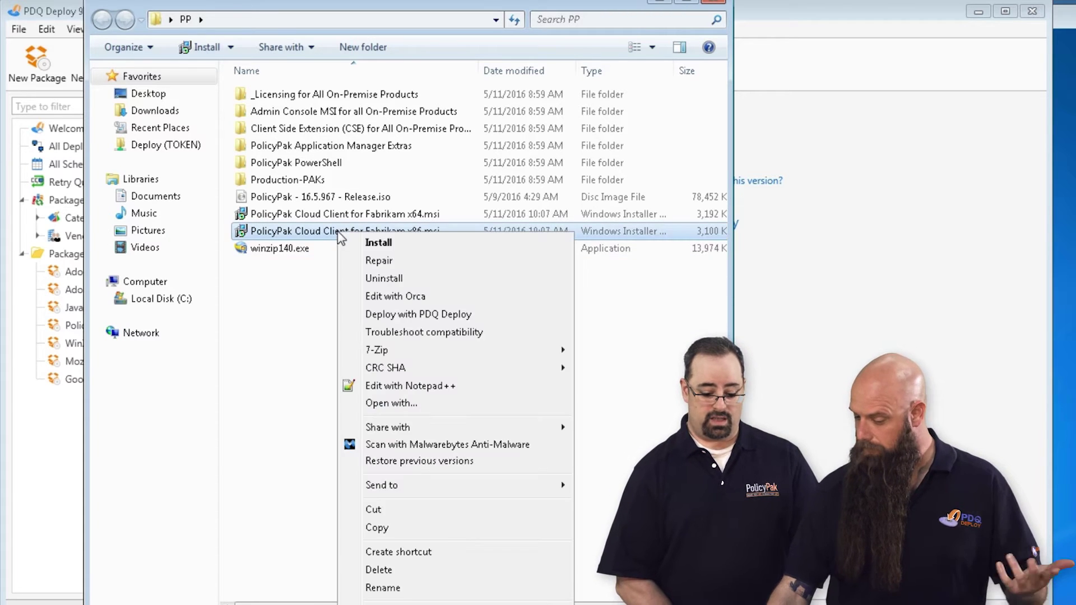
pyautogui.click(381, 315)
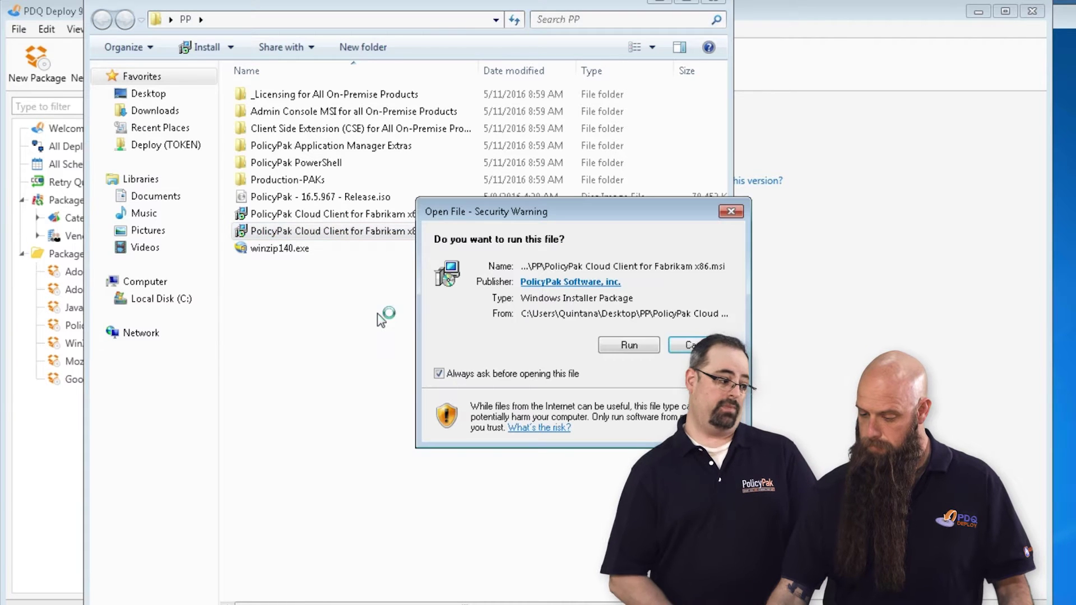
# Step: Allow the installer to run and rename the new package to PolicyPak Cloud
pyautogui.click(628, 345)
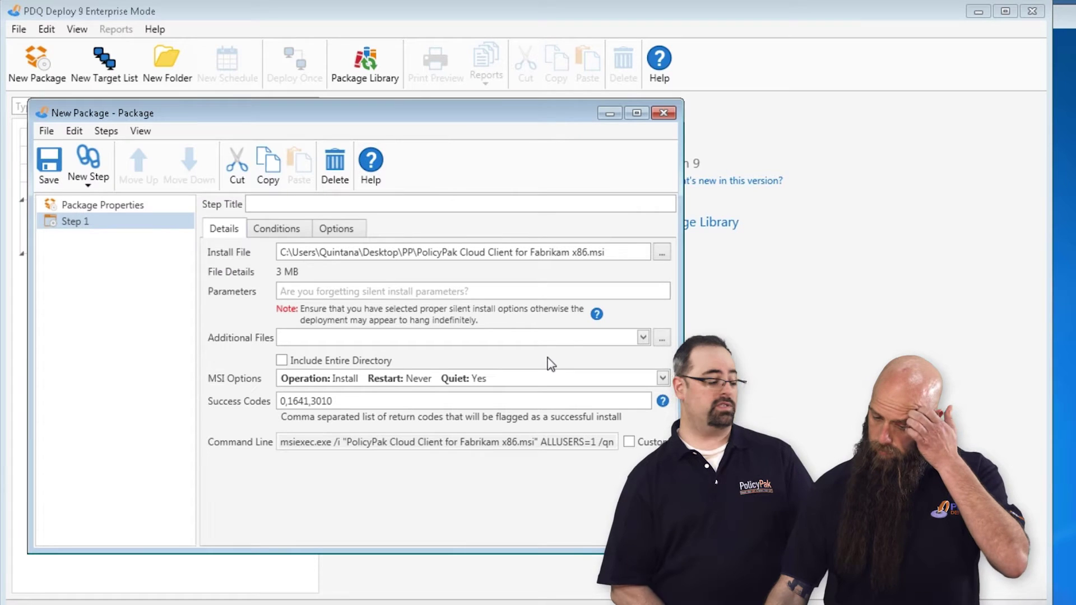
pyautogui.click(132, 204)
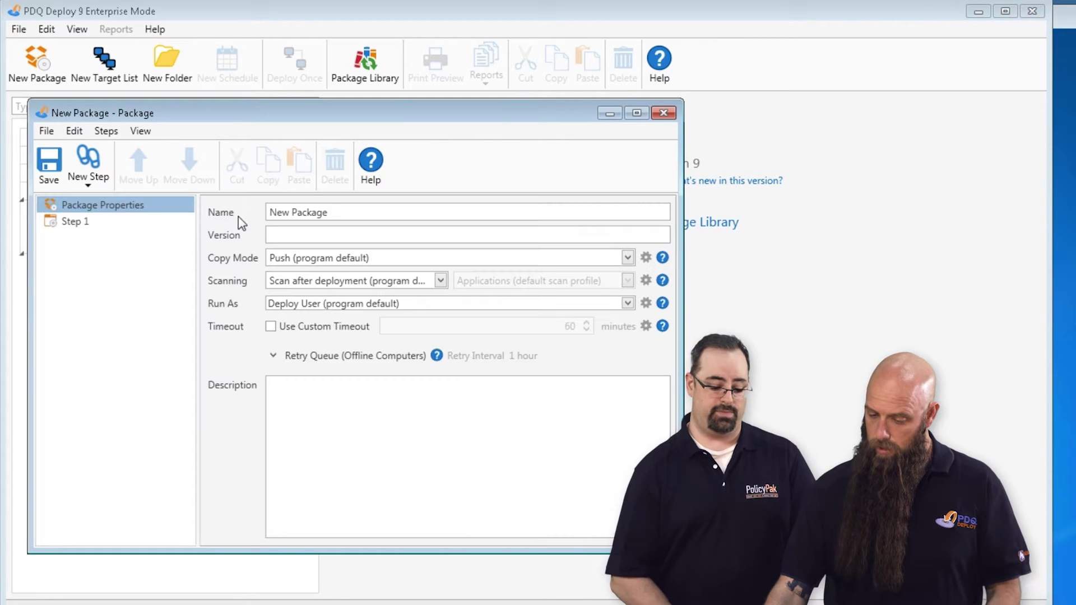
pyautogui.moveTo(334, 208); pyautogui.dragTo(226, 211)
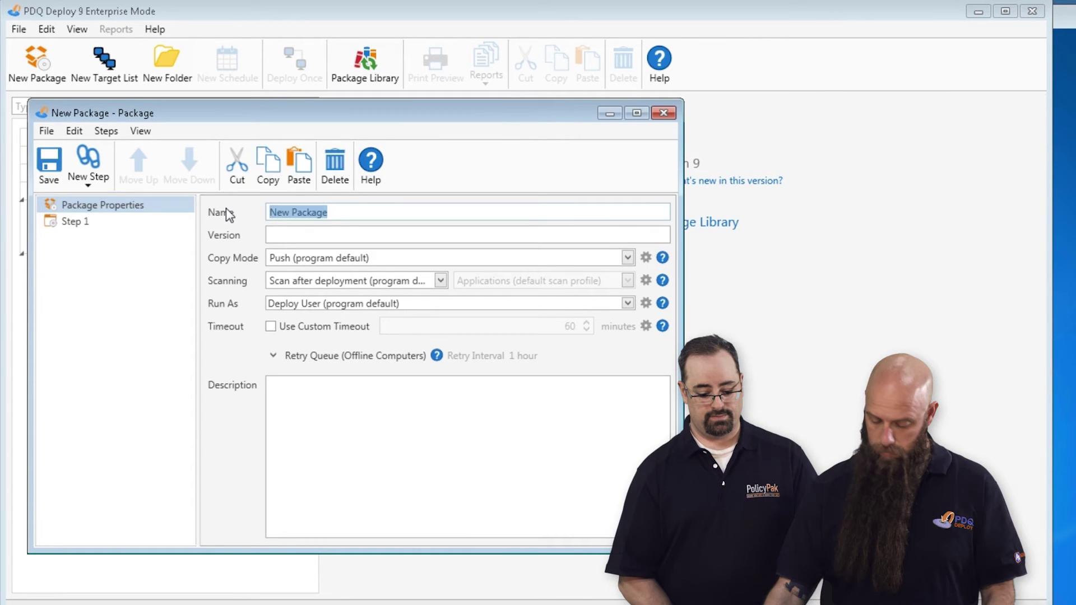
pyautogui.write('PolicyPak Cloud')
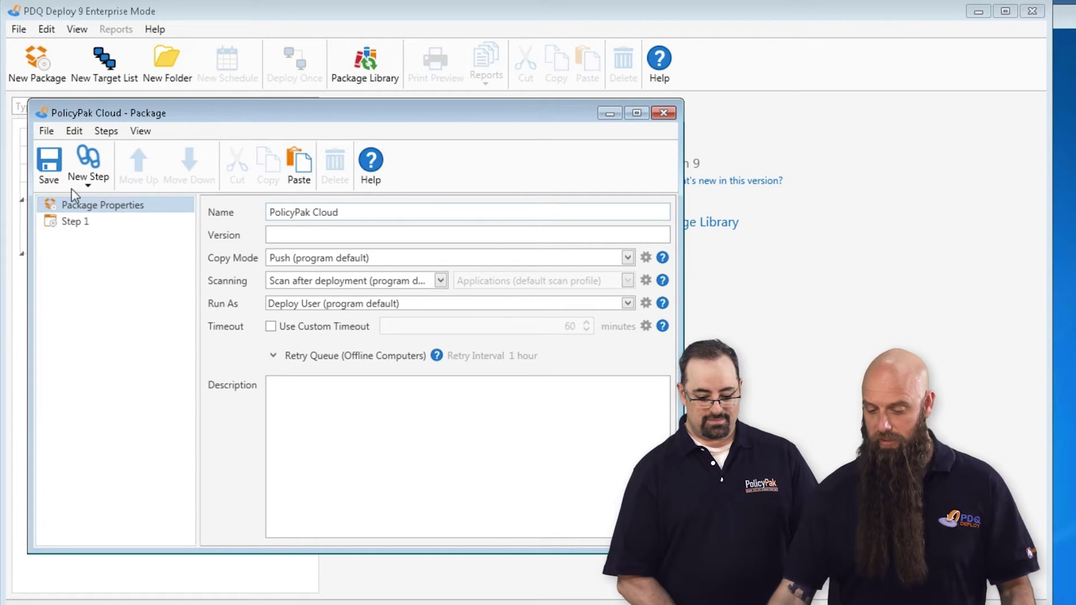
# Step: Restrict Step 1's architecture condition to 32-bit and save the package
pyautogui.click(79, 223)
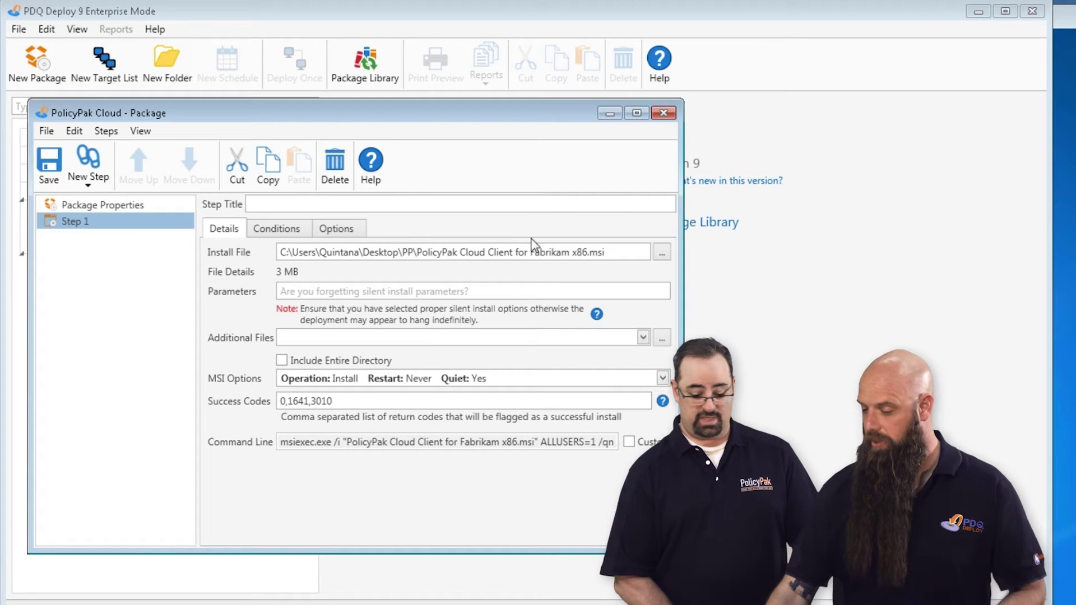
pyautogui.click(274, 233)
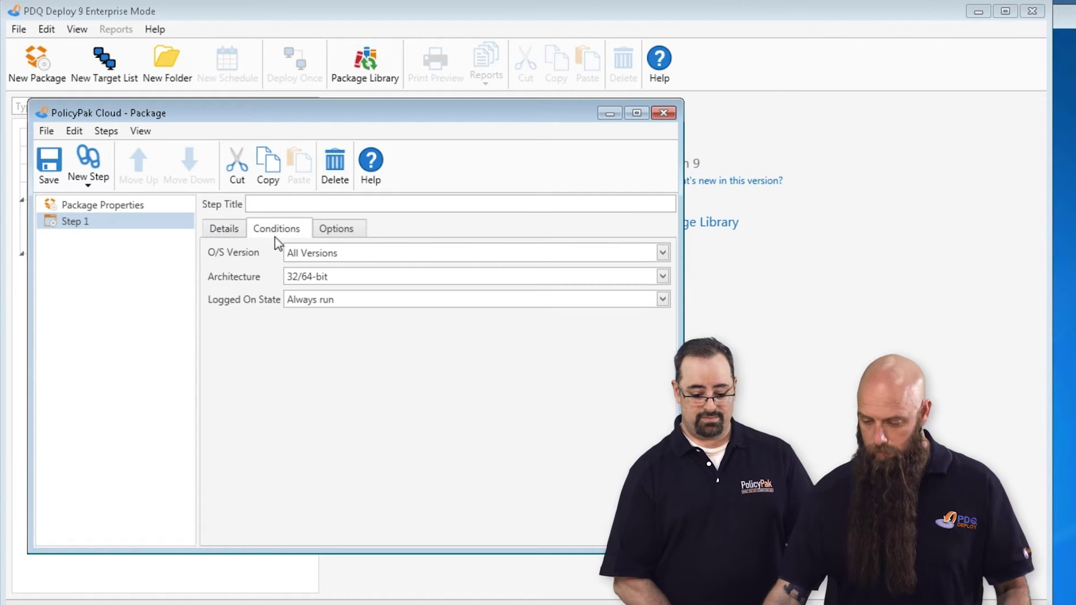
pyautogui.click(308, 281)
pyautogui.click(305, 312)
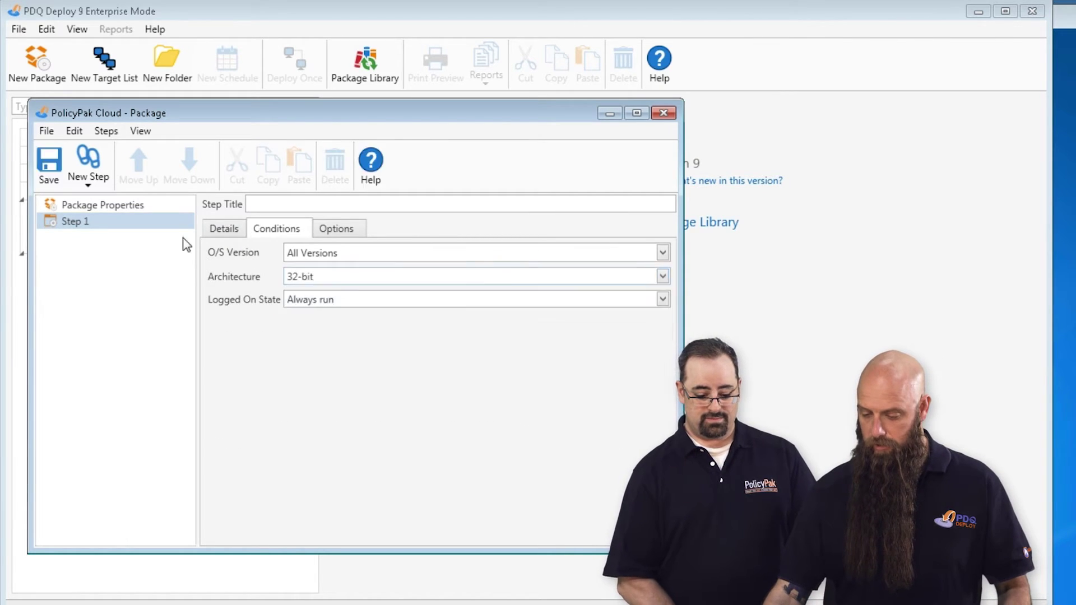
pyautogui.click(56, 159)
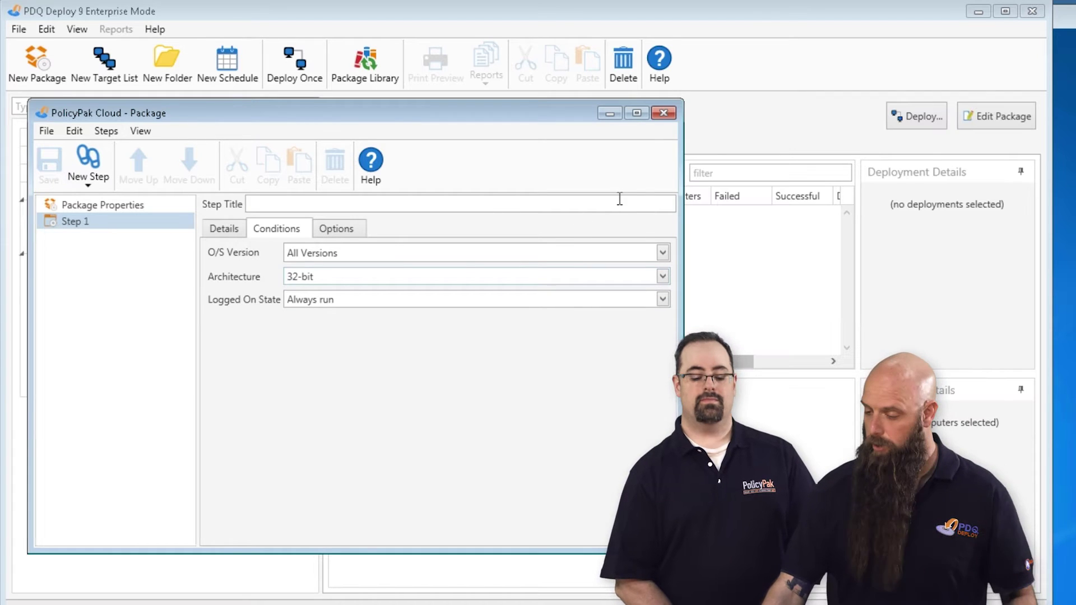
# Step: Deploy the PolicyPak Cloud package once to computer3 using the local admin credentials
pyautogui.click(663, 113)
pyautogui.click(56, 397)
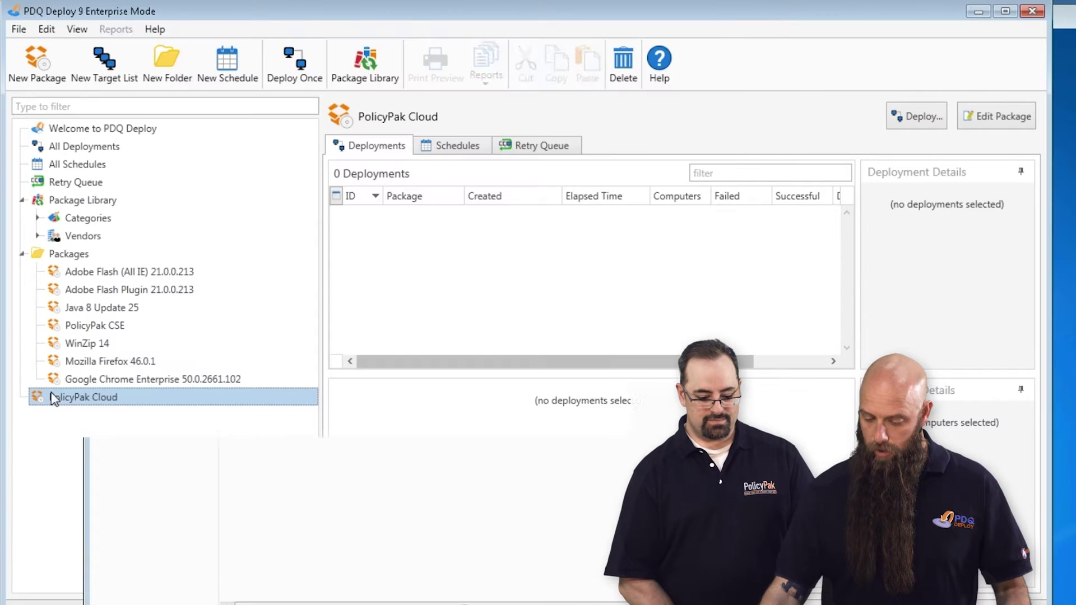
pyautogui.hotkey('ctrl', 'd')
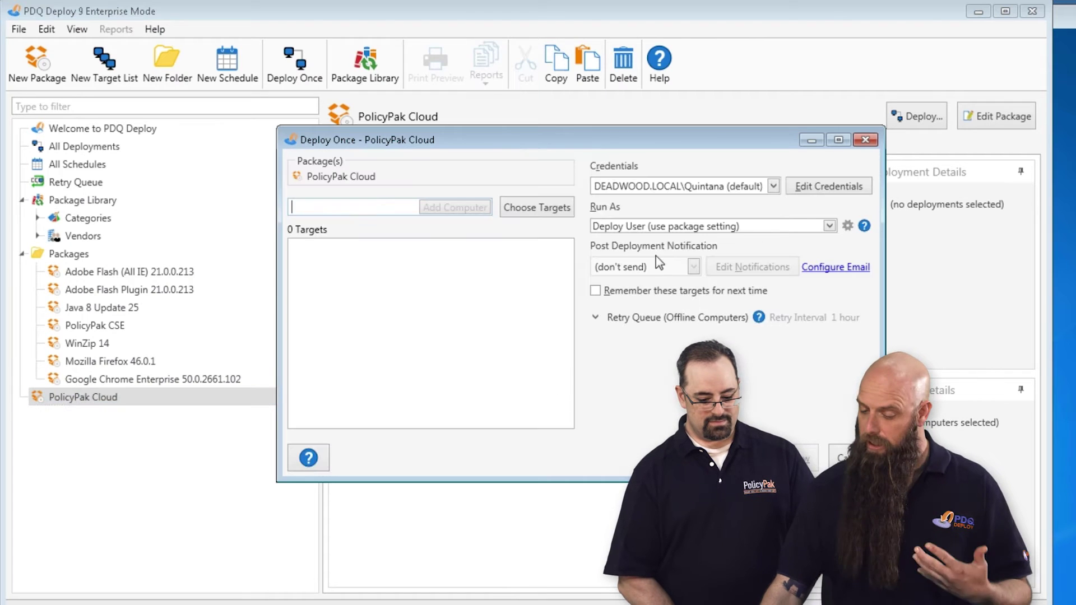
pyautogui.click(348, 204)
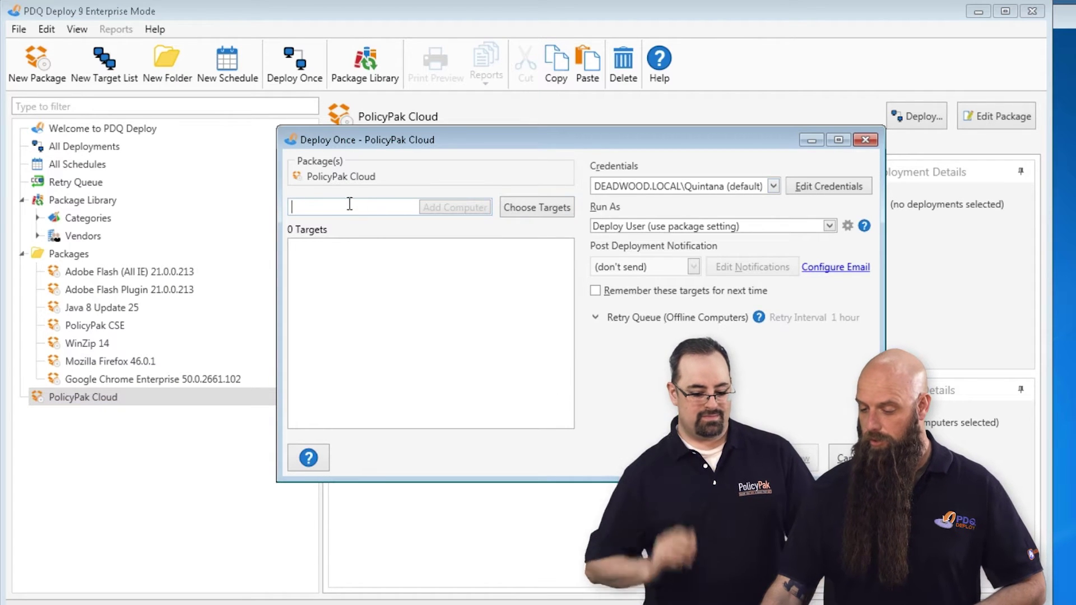
pyautogui.write('comput')
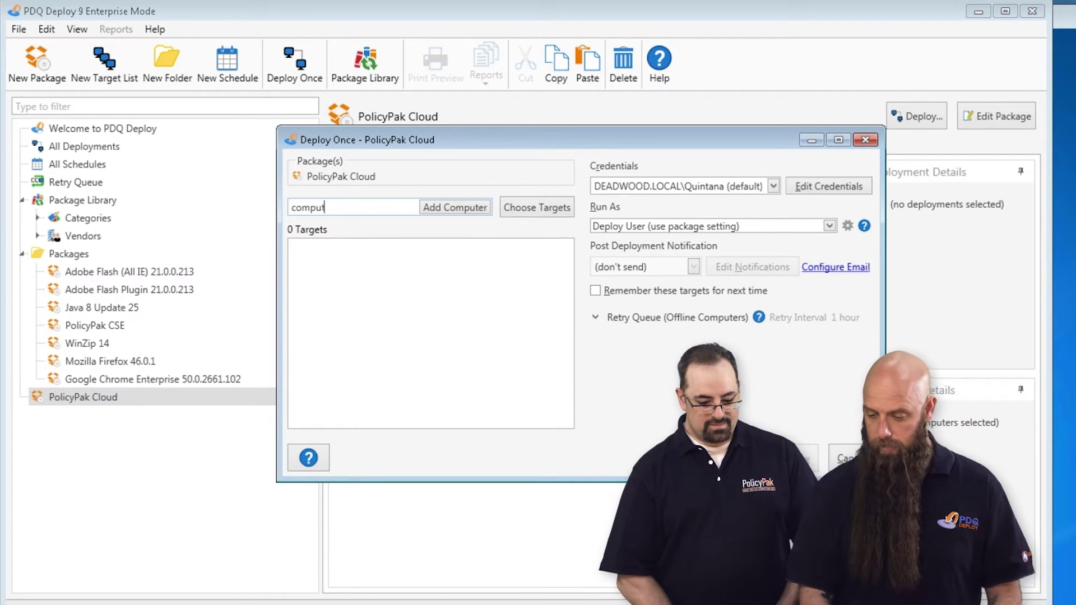
pyautogui.write('er3')
pyautogui.press('Return')
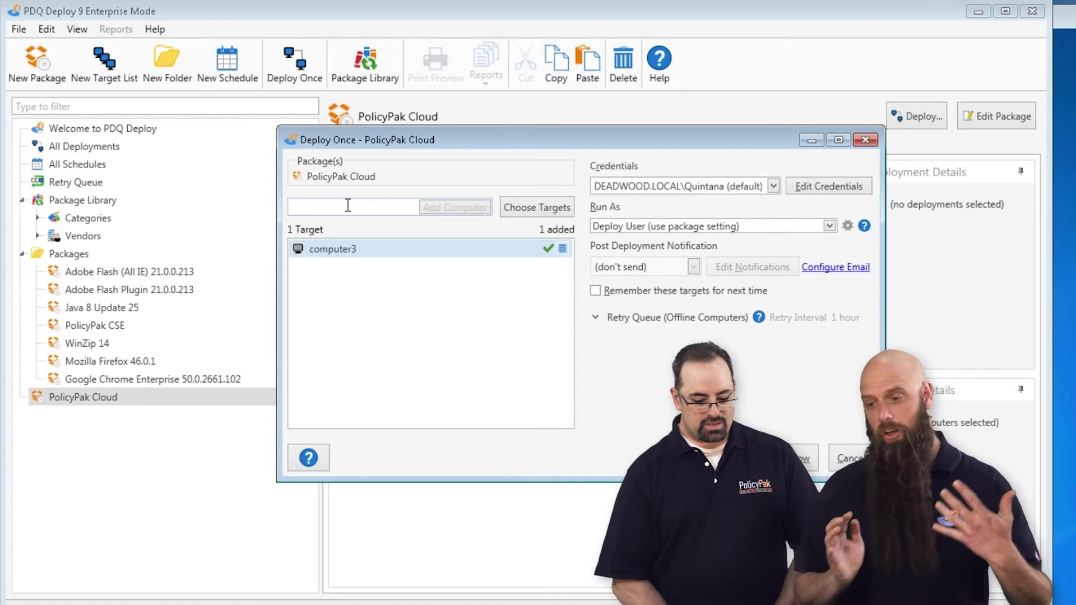
pyautogui.click(600, 190)
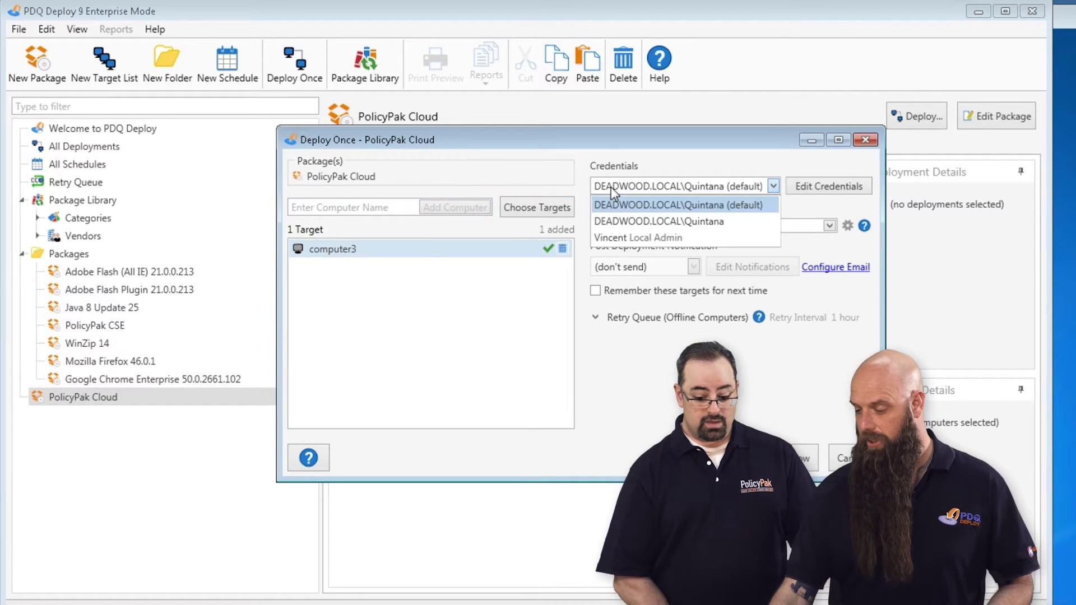
pyautogui.click(600, 235)
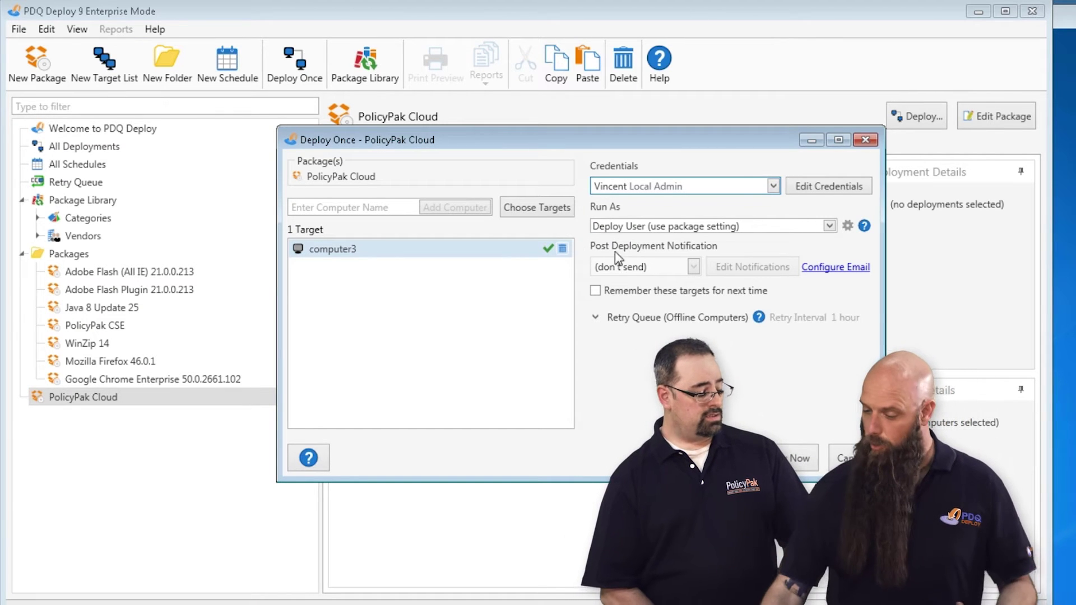
pyautogui.click(799, 458)
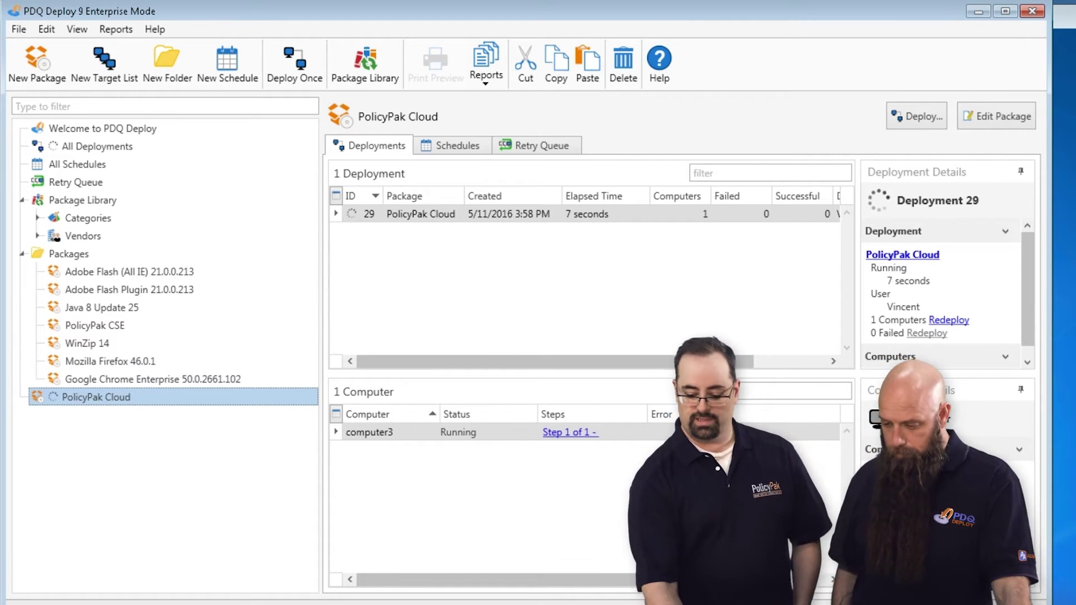
# Step: Bring the Computer3 Remote Desktop session to the front
pyautogui.click(1062, 286)
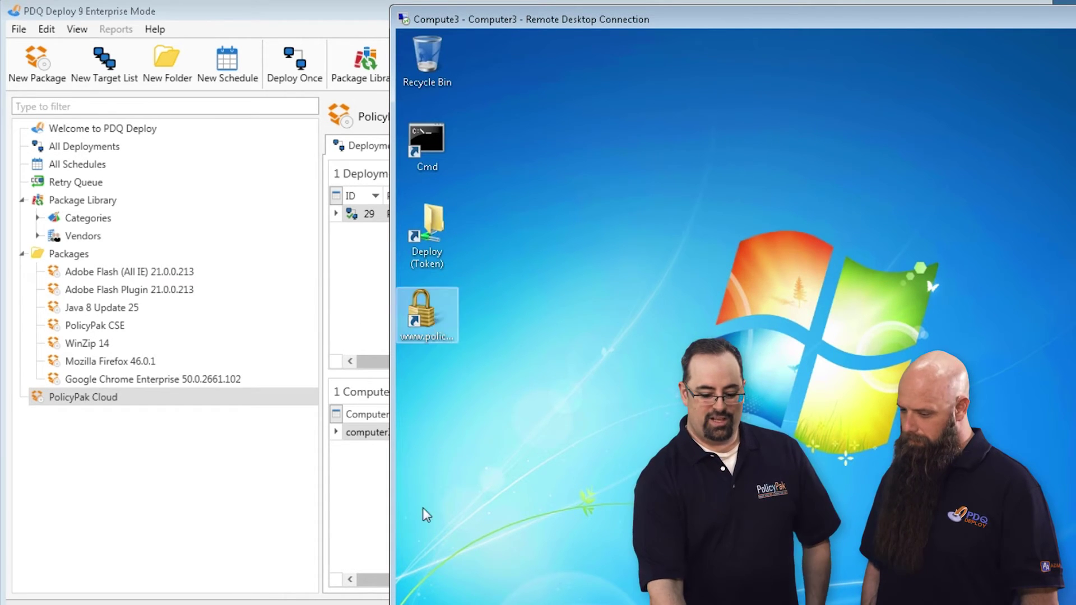
# Step: In Control Panel's installed programs list, check the PolicyPak Cloud Client entry
pyautogui.press('super')
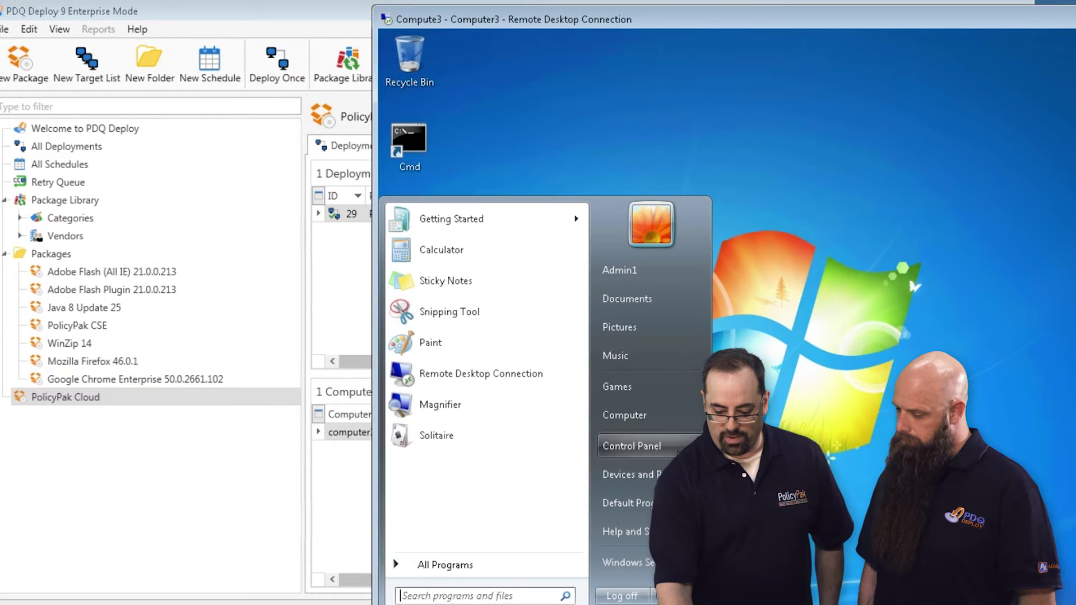
pyautogui.click(640, 446)
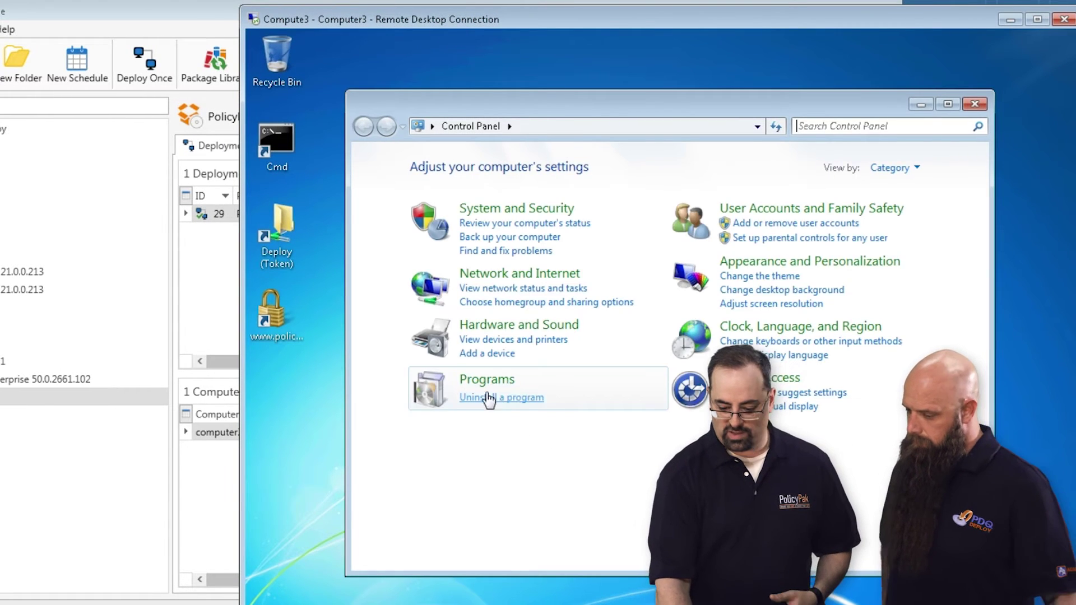
pyautogui.click(482, 382)
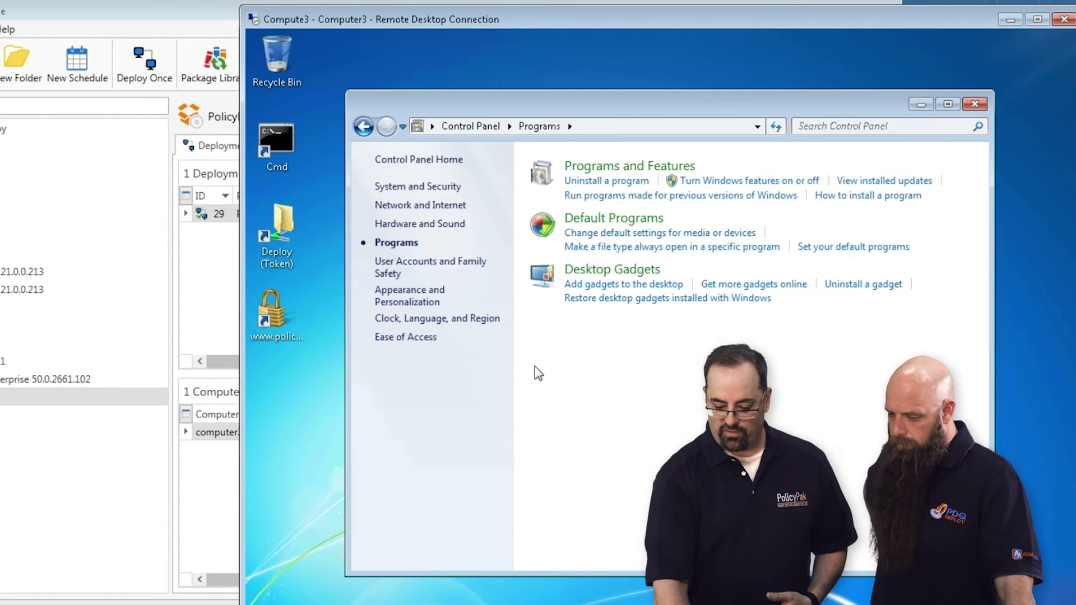
pyautogui.click(630, 187)
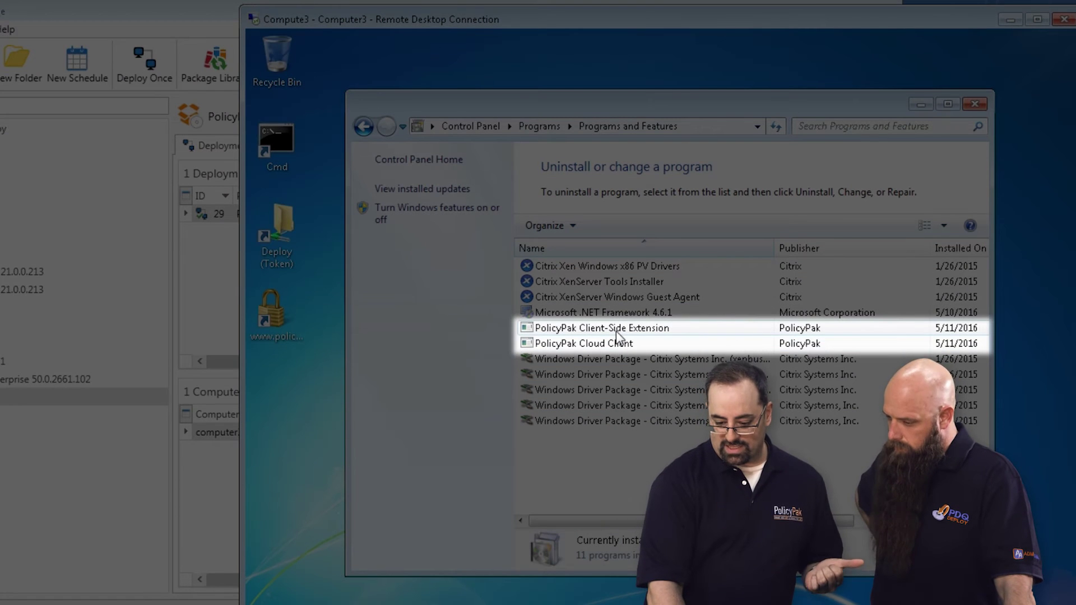
pyautogui.click(613, 342)
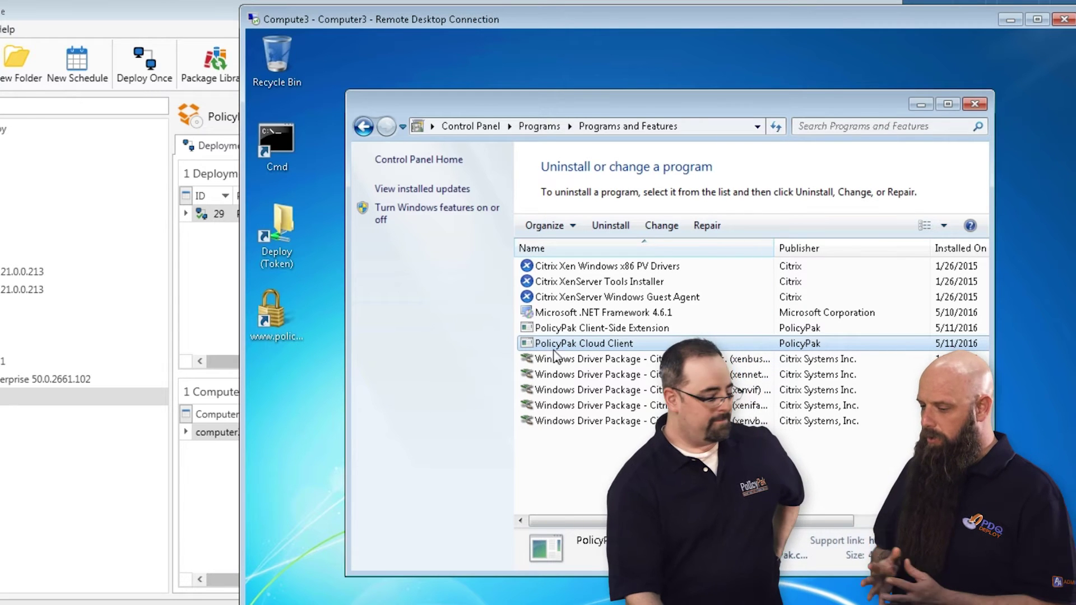
# Step: View Computer properties and desktop Personalize settings, then close all open windows
pyautogui.press('super')
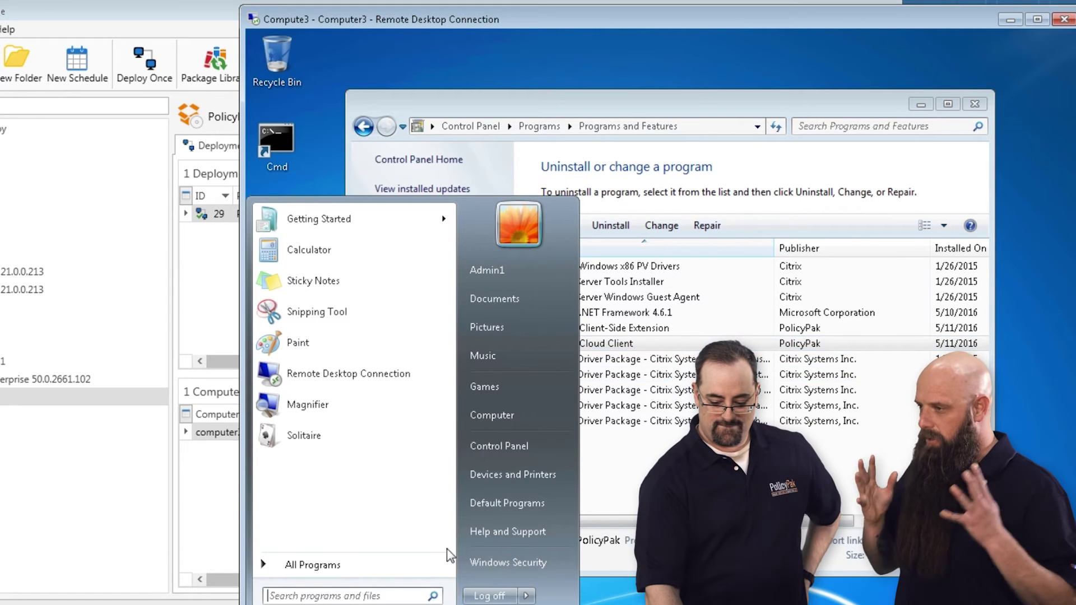
pyautogui.rightClick(497, 415)
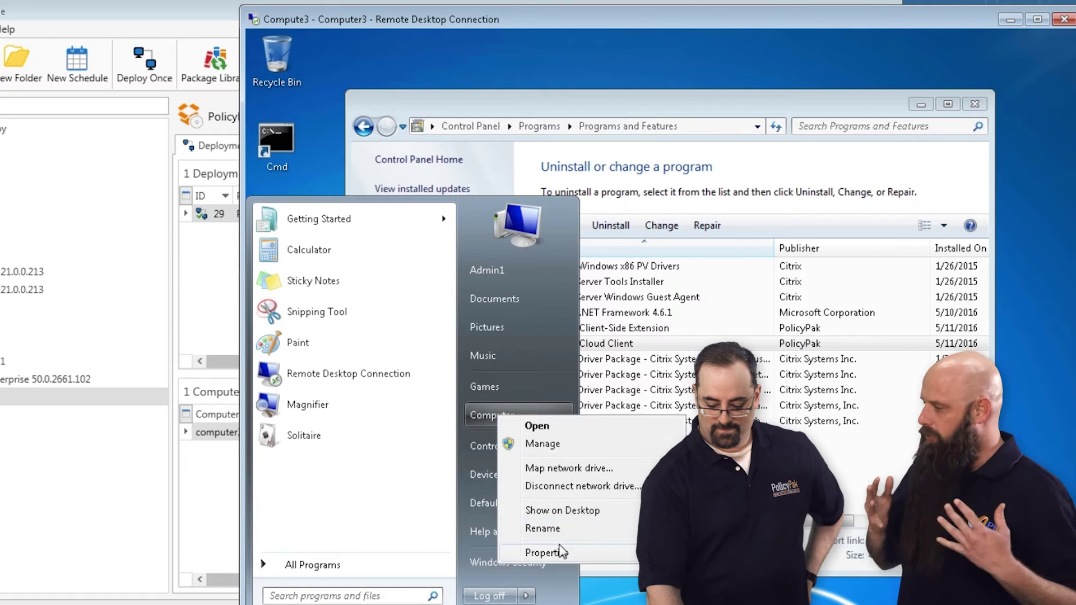
pyautogui.click(560, 549)
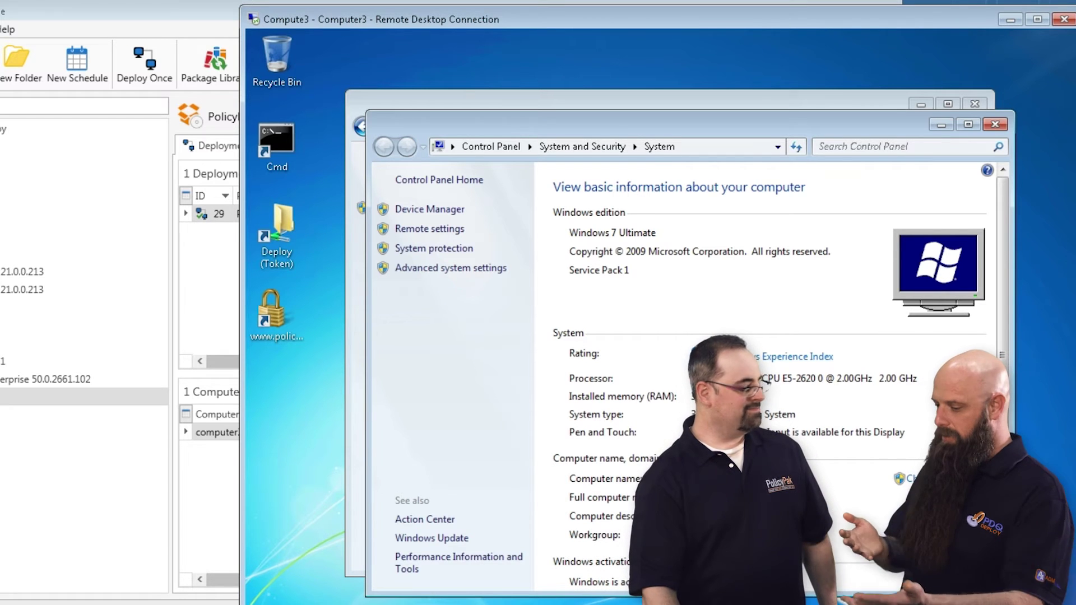
pyautogui.click(995, 124)
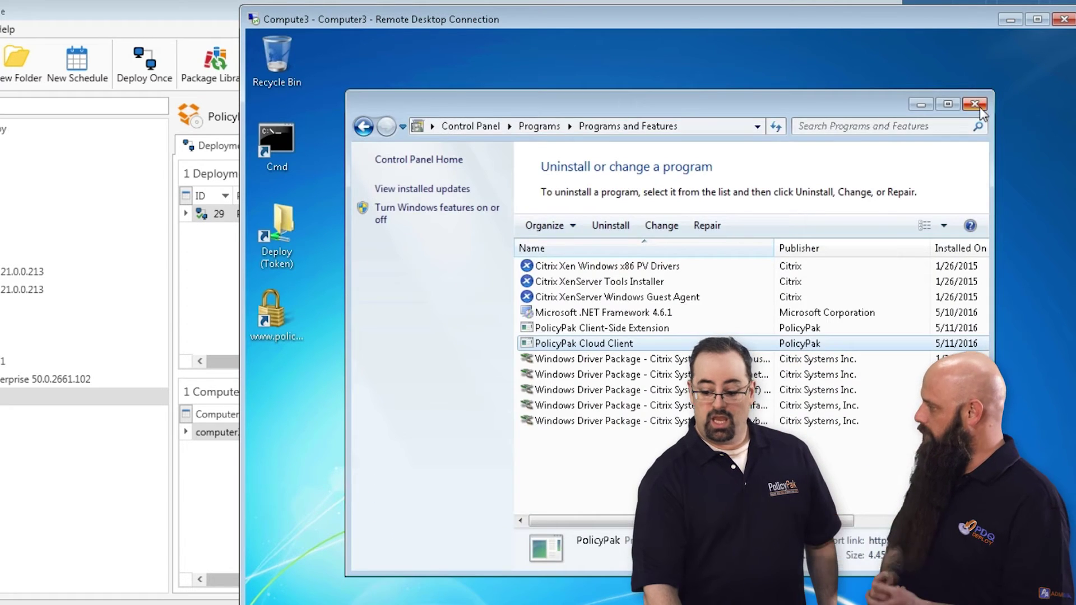
pyautogui.click(976, 104)
pyautogui.rightClick(577, 156)
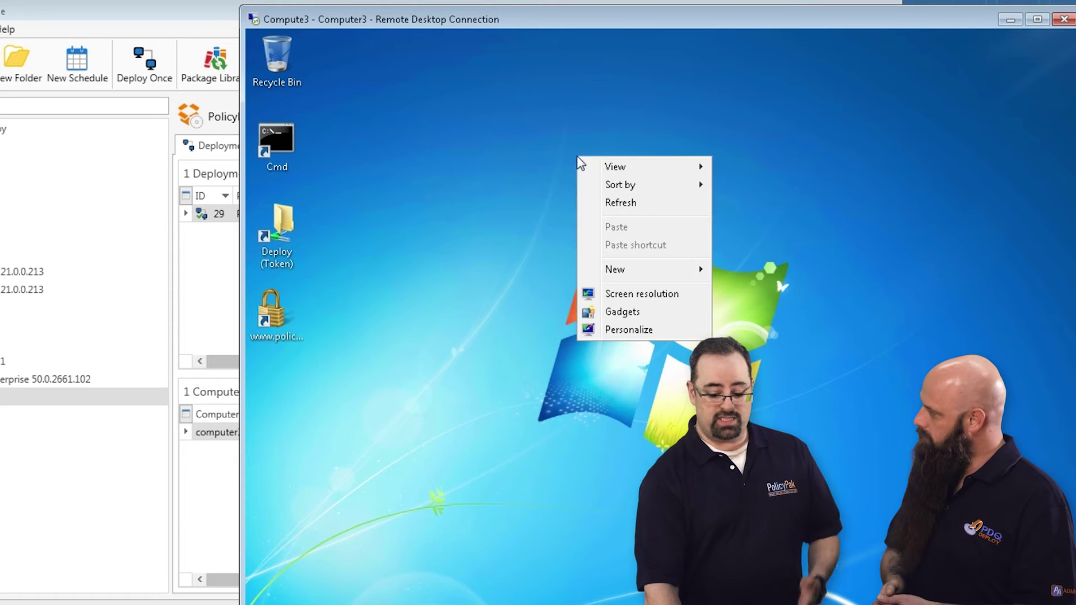
pyautogui.click(644, 334)
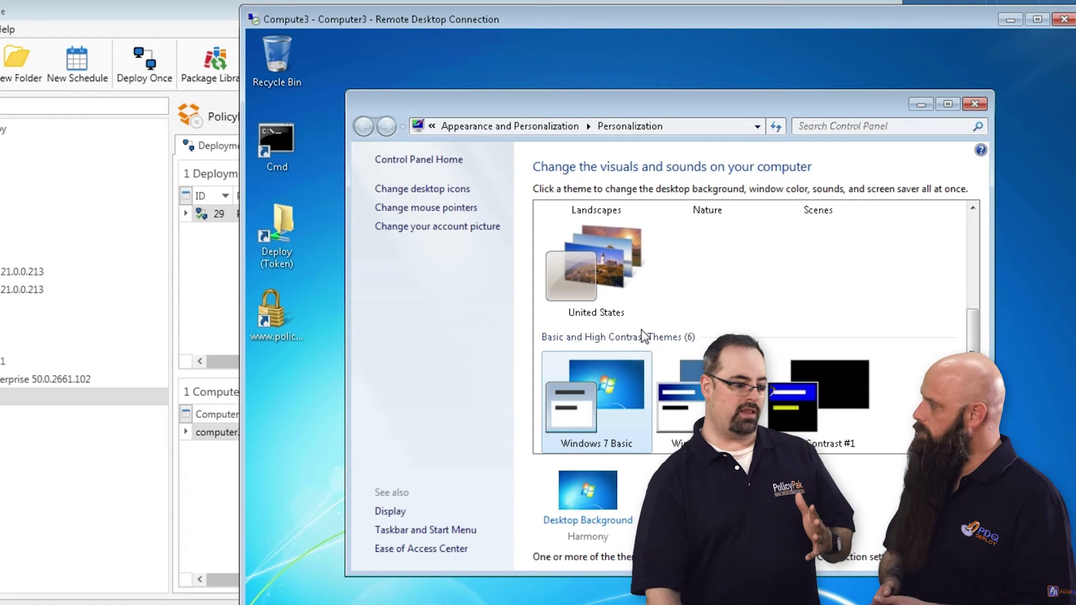
pyautogui.hotkey('alt', 'F4')
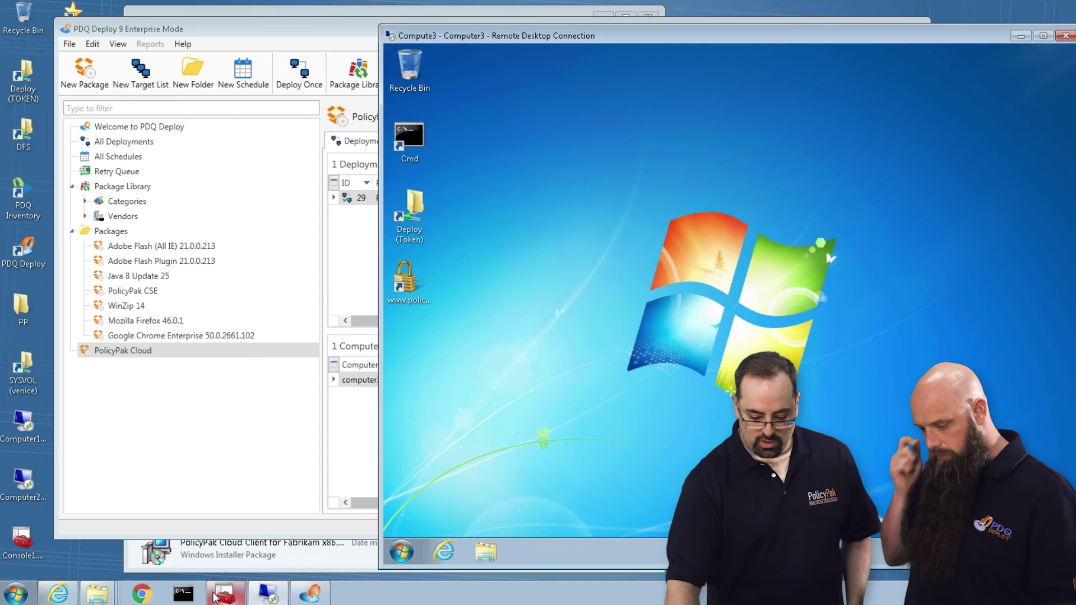
# Step: In Group Policy Management, create a new GPO named bbbb under Group Policy Objects
pyautogui.click(215, 596)
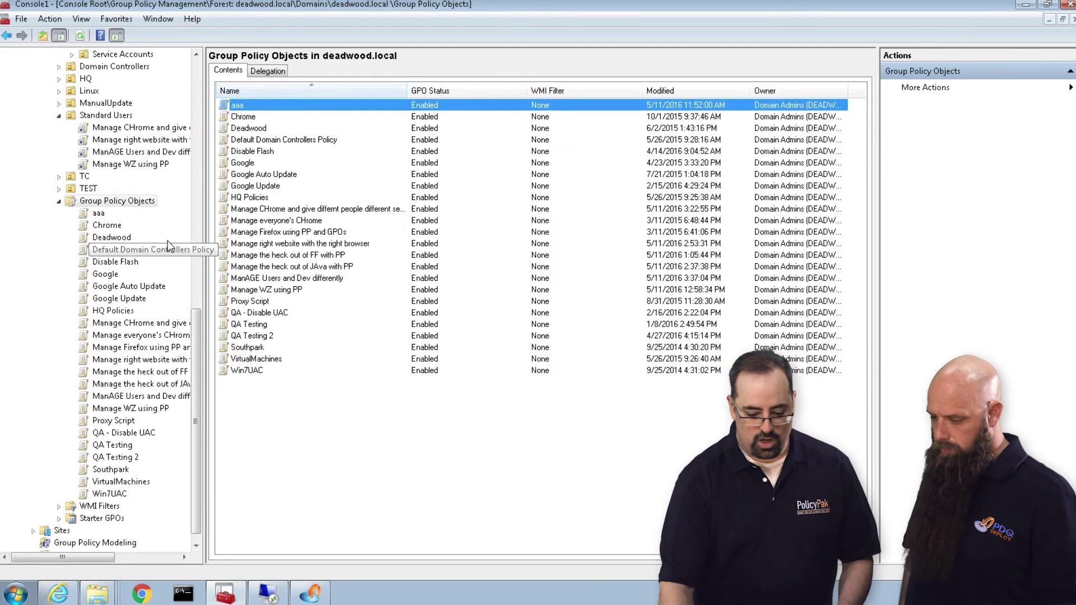
pyautogui.rightClick(146, 206)
pyautogui.click(171, 212)
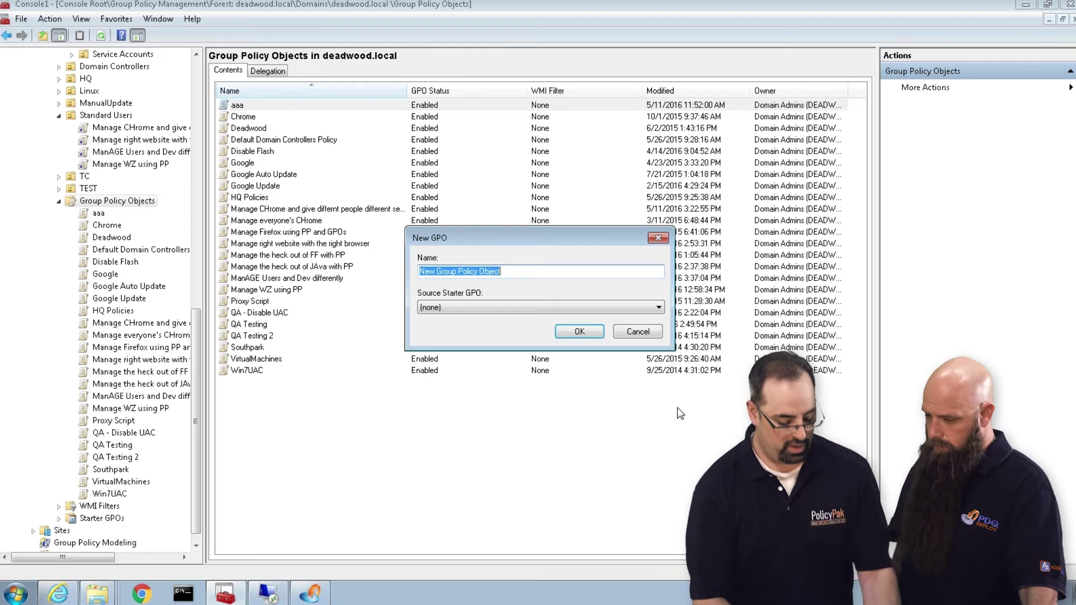
pyautogui.write('bb')
pyautogui.press('Return')
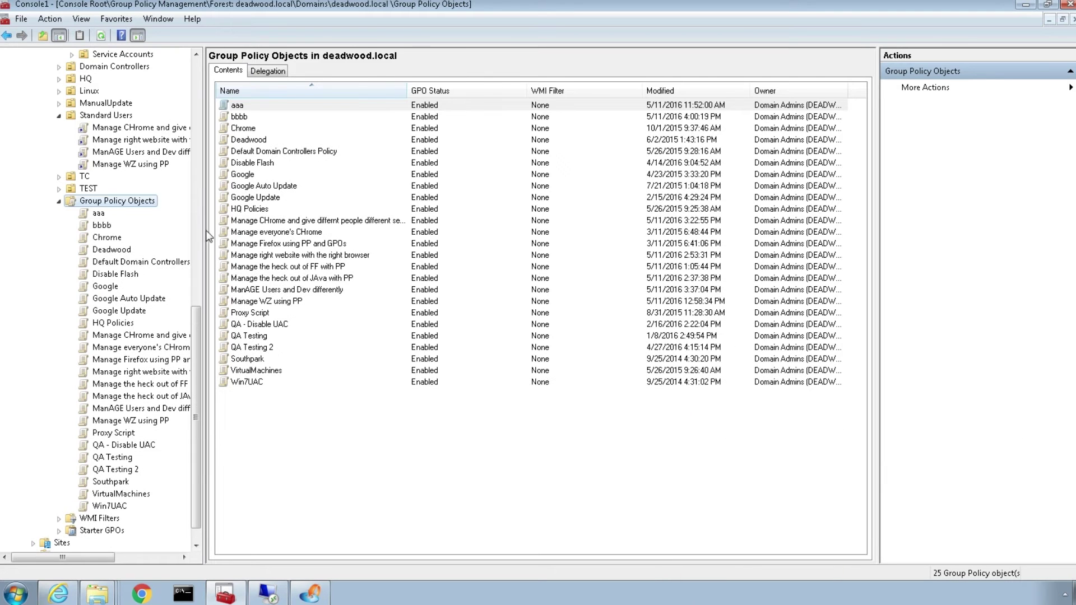
# Step: Edit the bbbb GPO and show the PolicyPak managers under User Configuration
pyautogui.rightClick(100, 226)
pyautogui.click(111, 234)
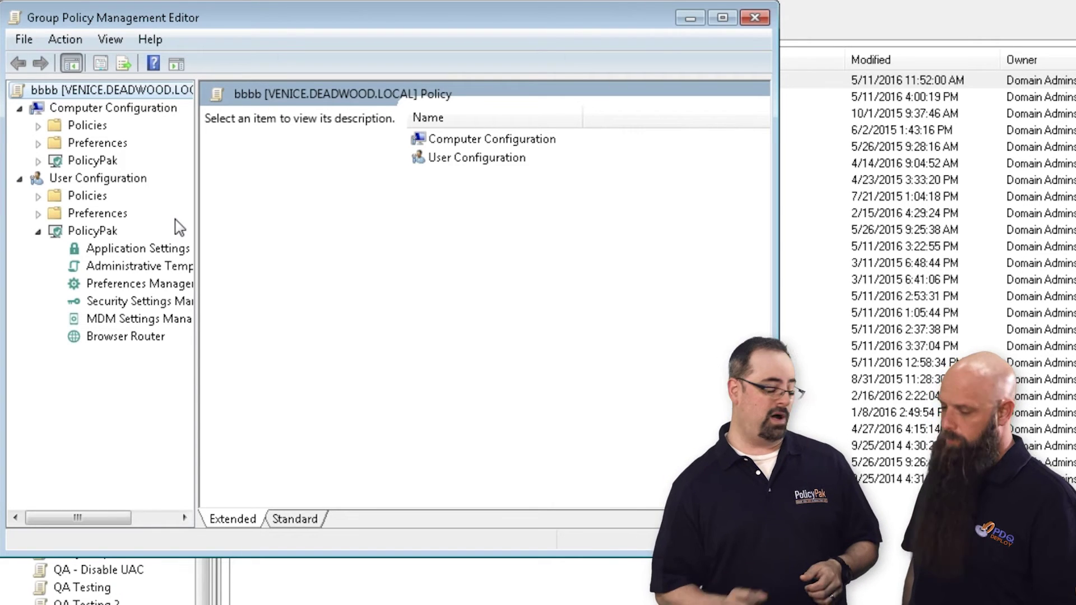
pyautogui.click(103, 231)
# Step: Add the Control Panel policy 'Prohibit access to the Control Panel' to the Administrative Templates Manager collection
pyautogui.click(164, 274)
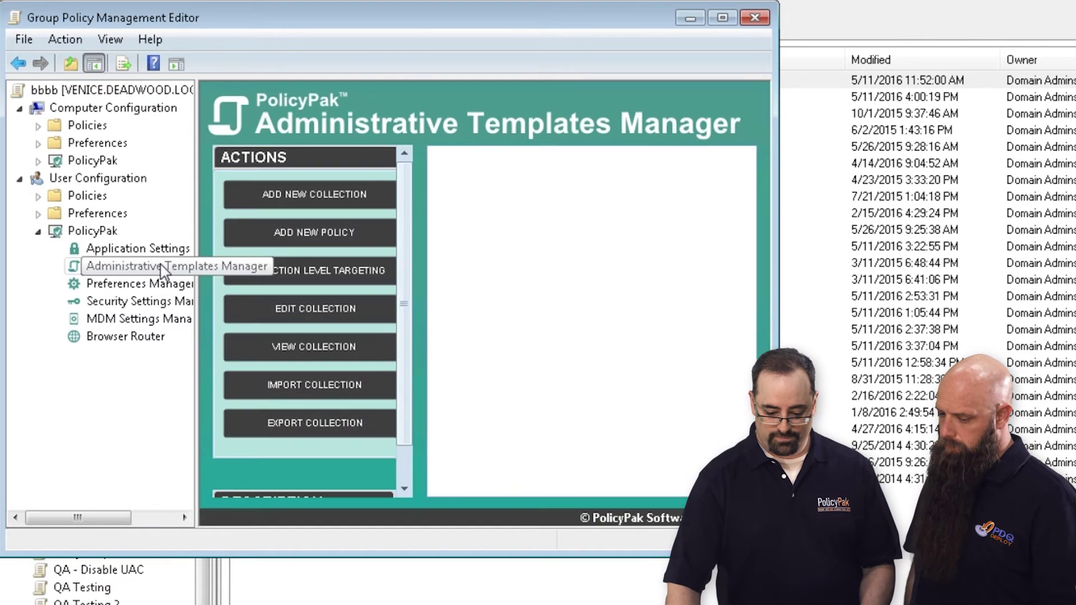
pyautogui.rightClick(488, 205)
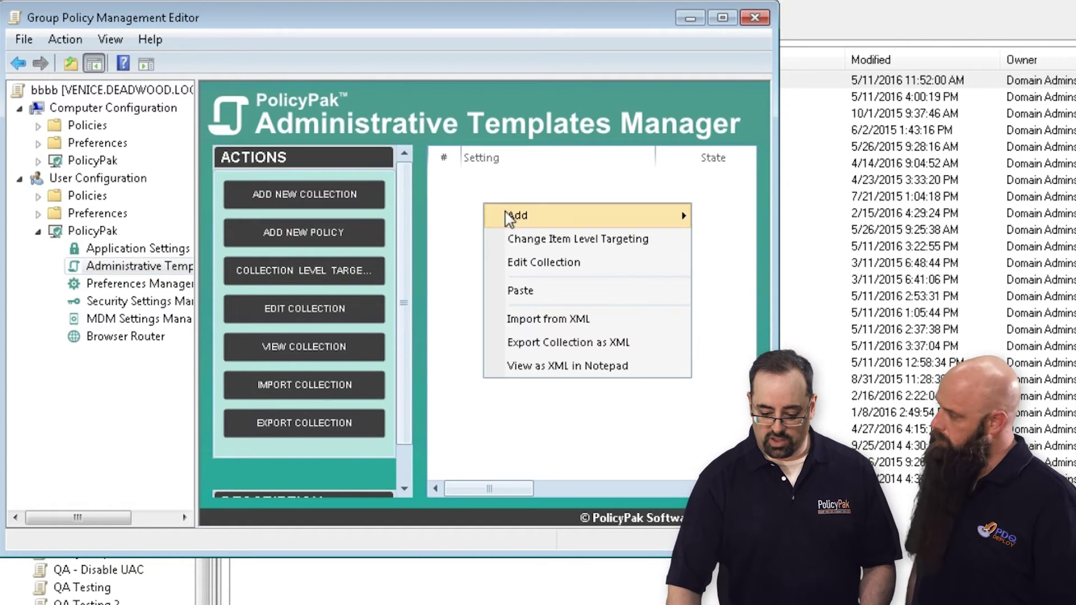
pyautogui.moveTo(514, 217)
pyautogui.click(728, 245)
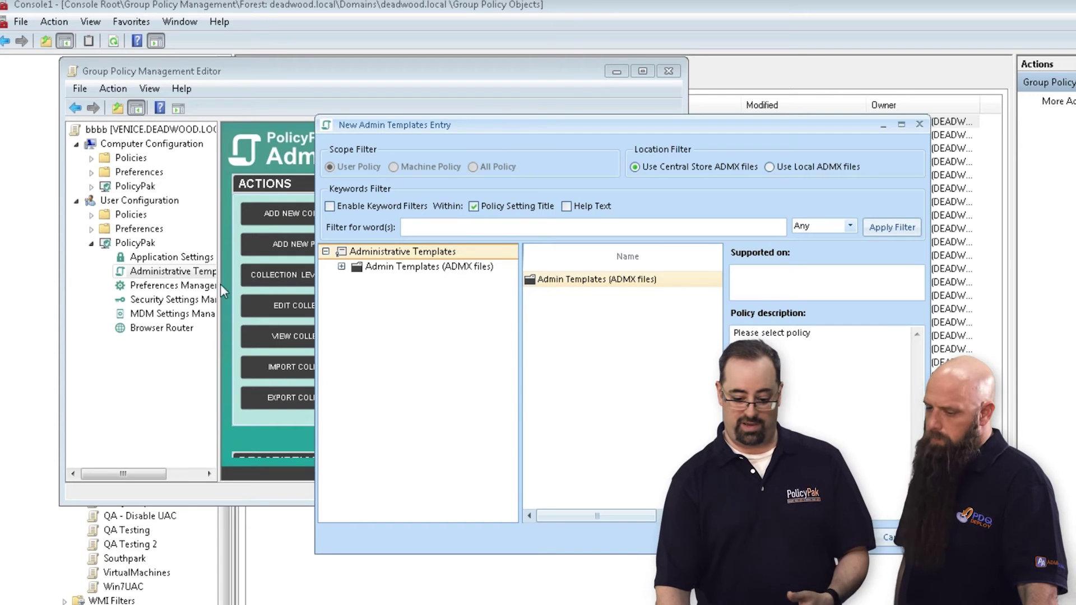
pyautogui.click(341, 267)
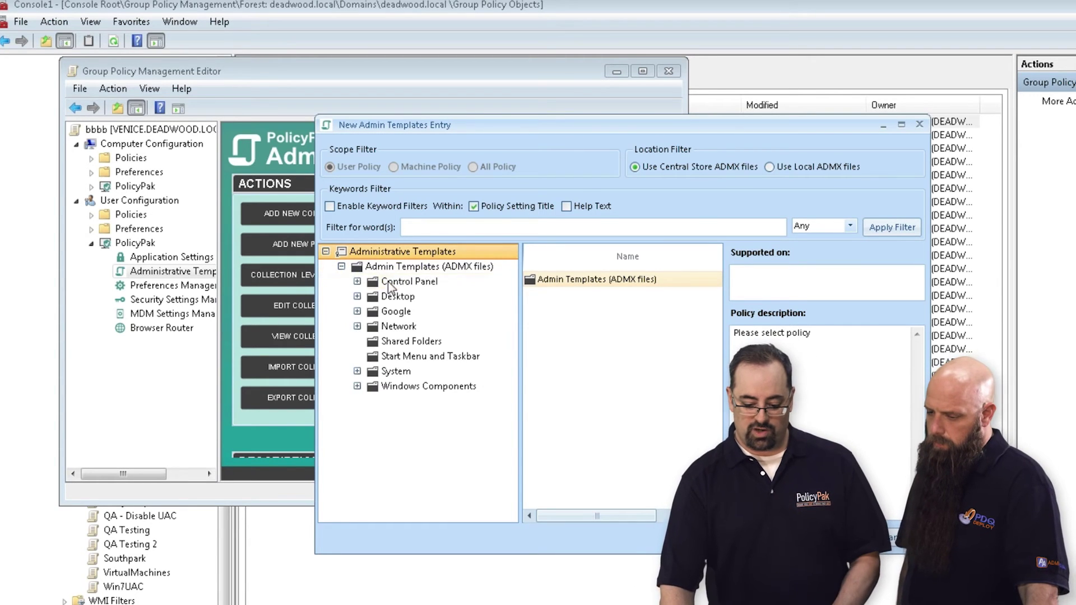
pyautogui.doubleClick(408, 281)
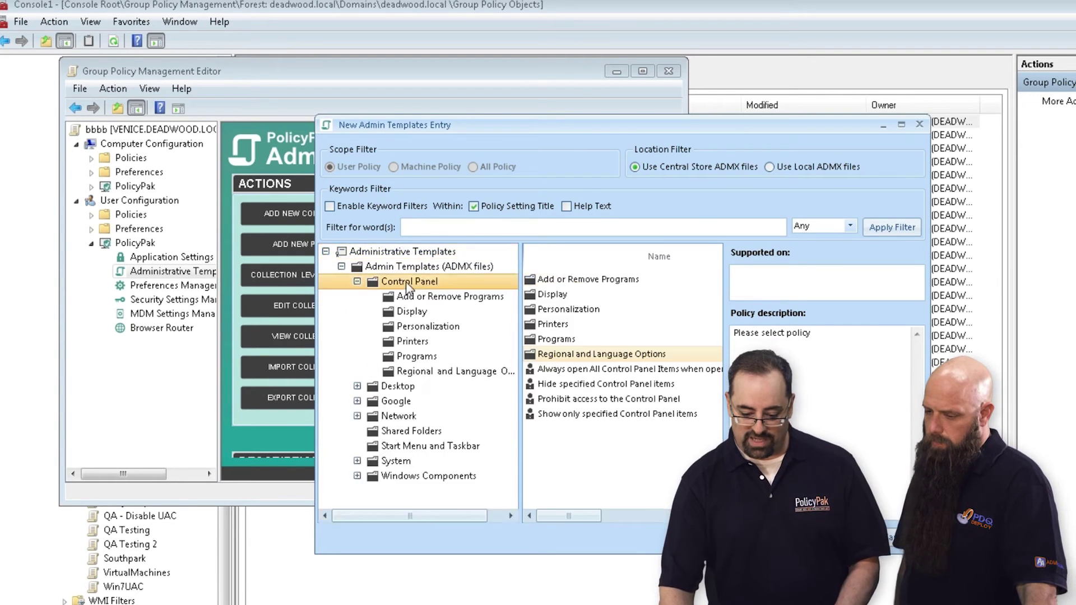
pyautogui.doubleClick(589, 401)
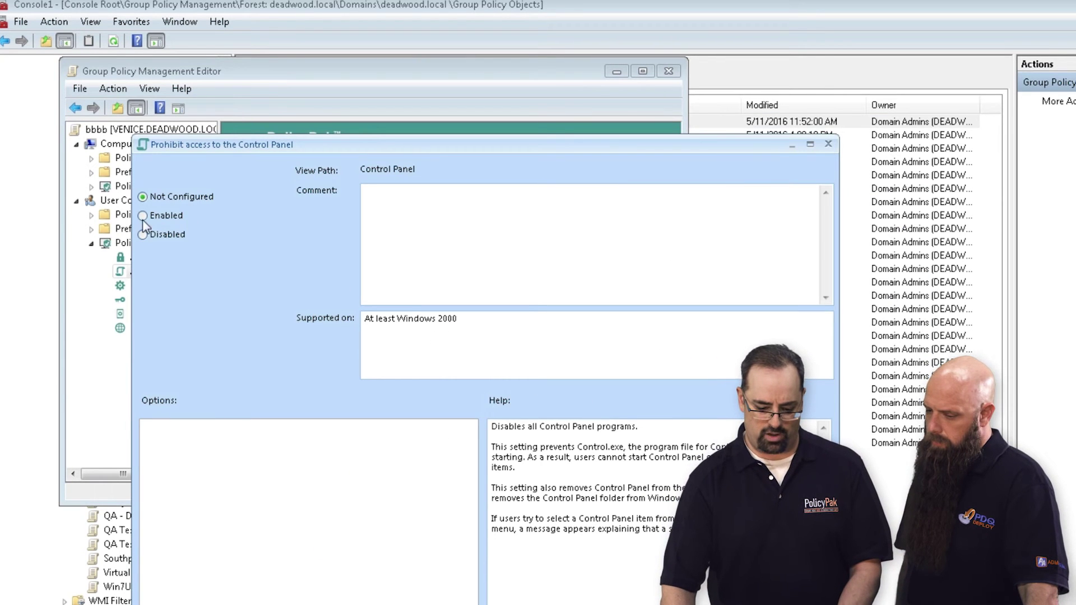
pyautogui.moveTo(311, 140); pyautogui.dragTo(344, 60)
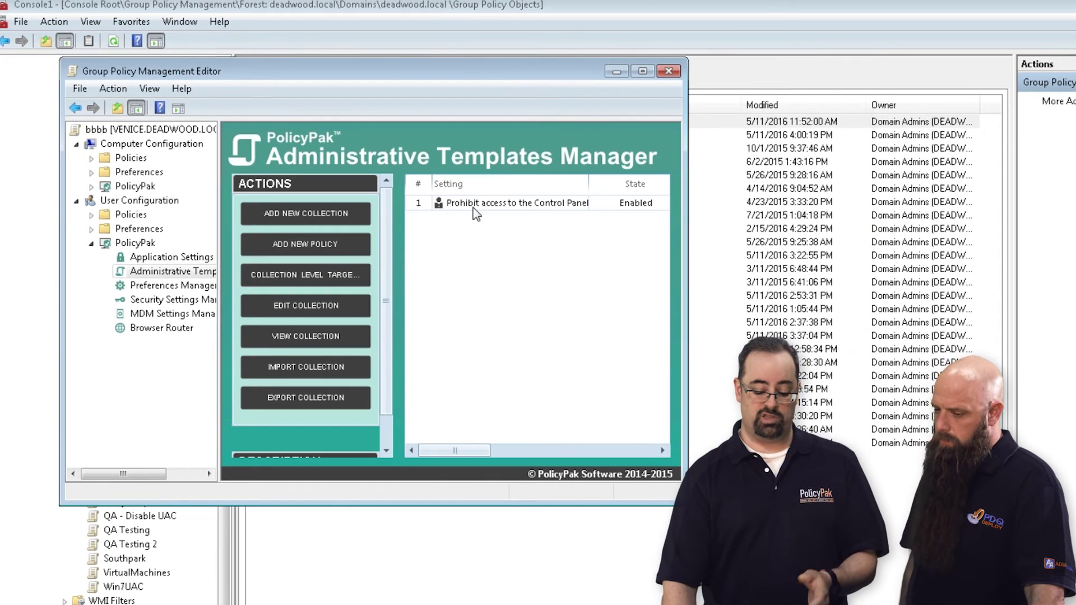
# Step: Export the Prohibit access to the Control Panel policy to Desktop as 'no control panel for you' XML
pyautogui.rightClick(473, 207)
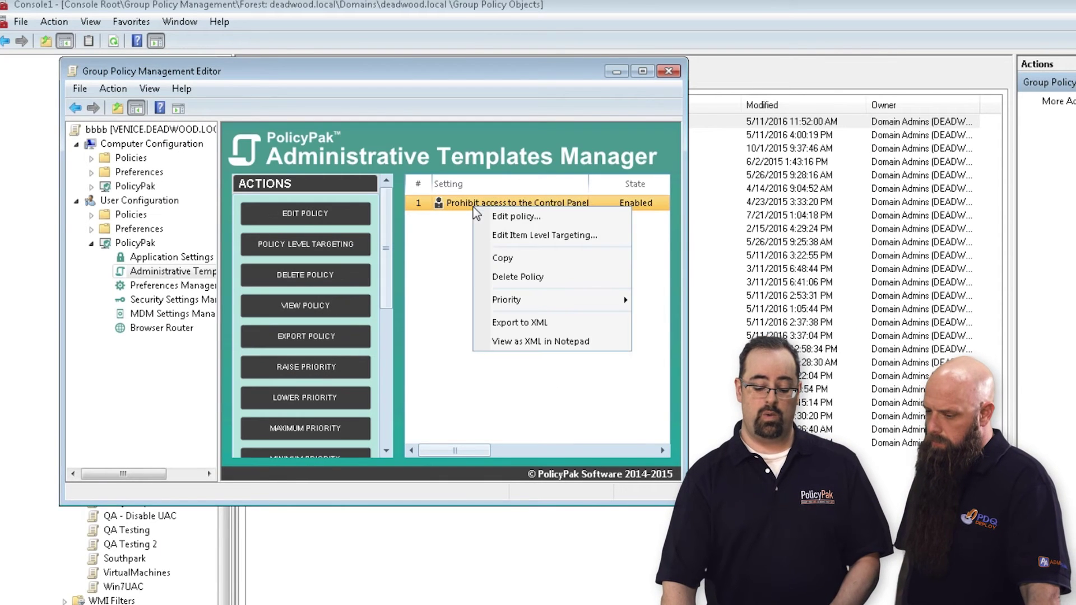
pyautogui.click(504, 328)
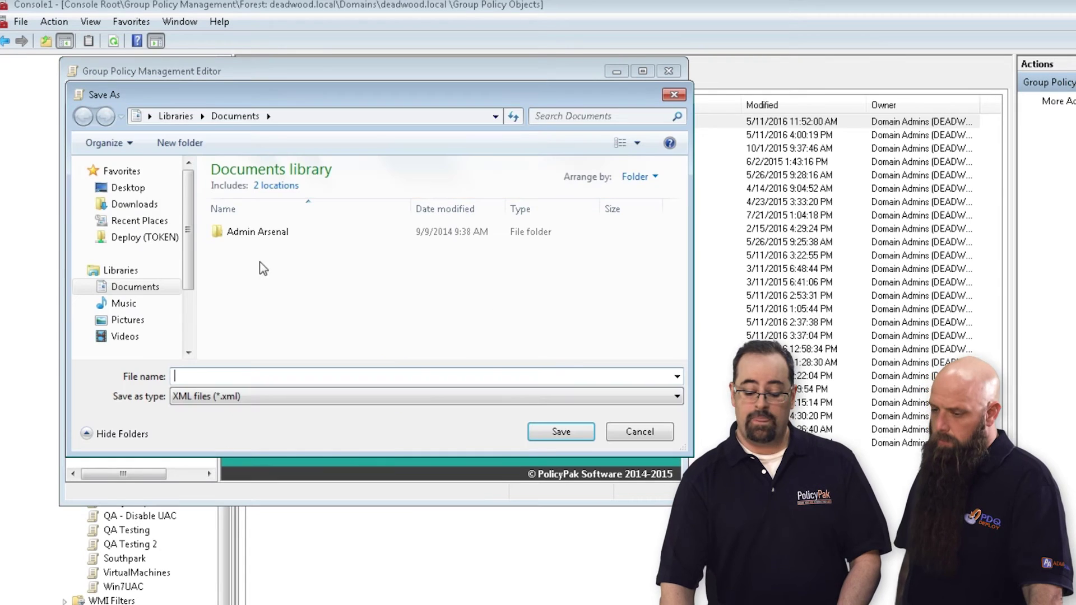
pyautogui.click(128, 188)
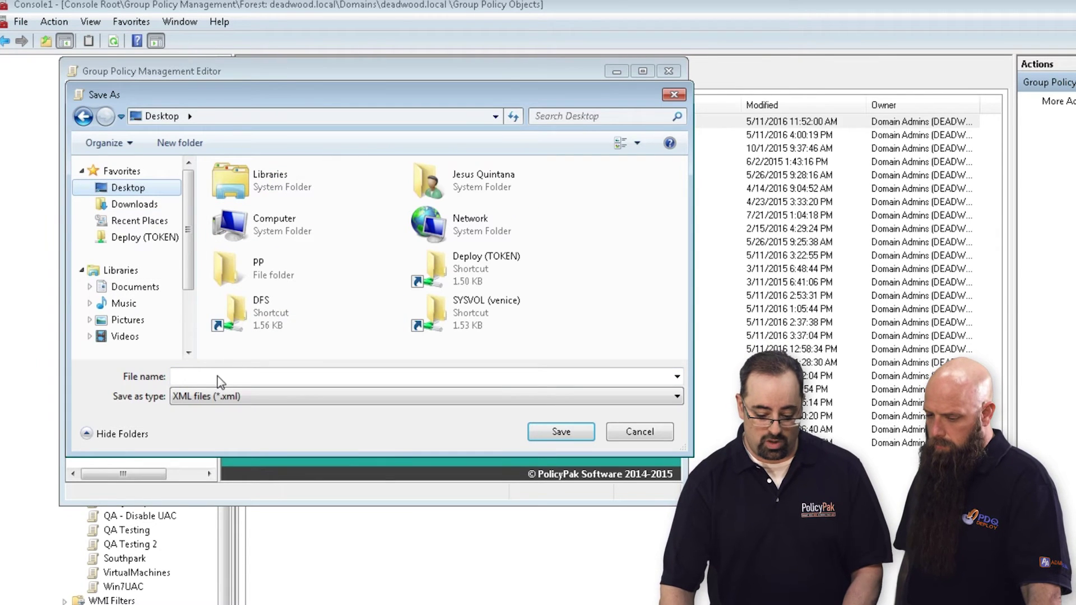
pyautogui.write('no control panel for you')
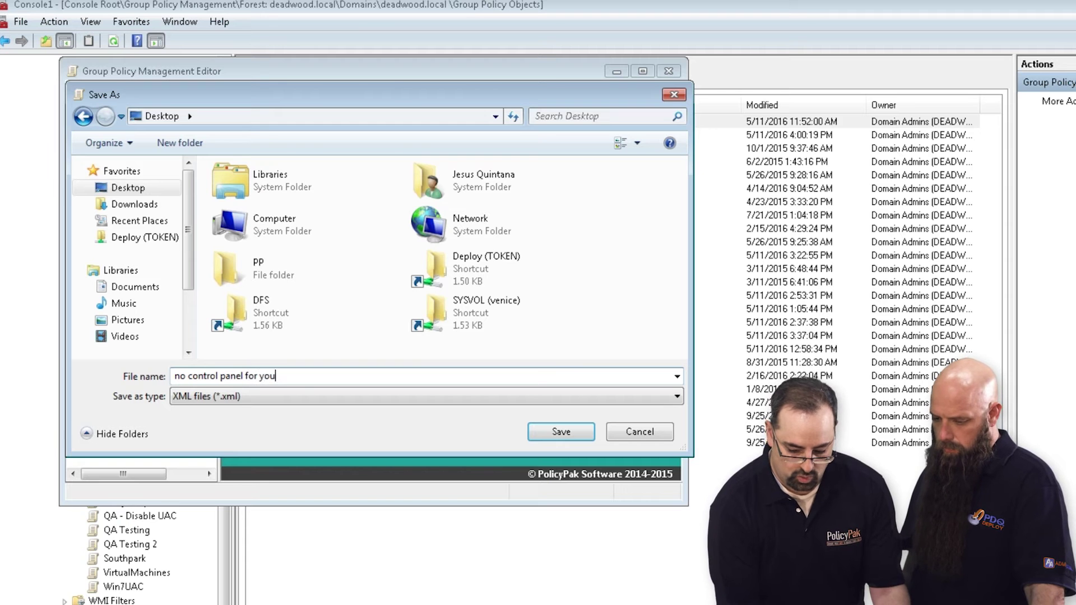
pyautogui.press('Return')
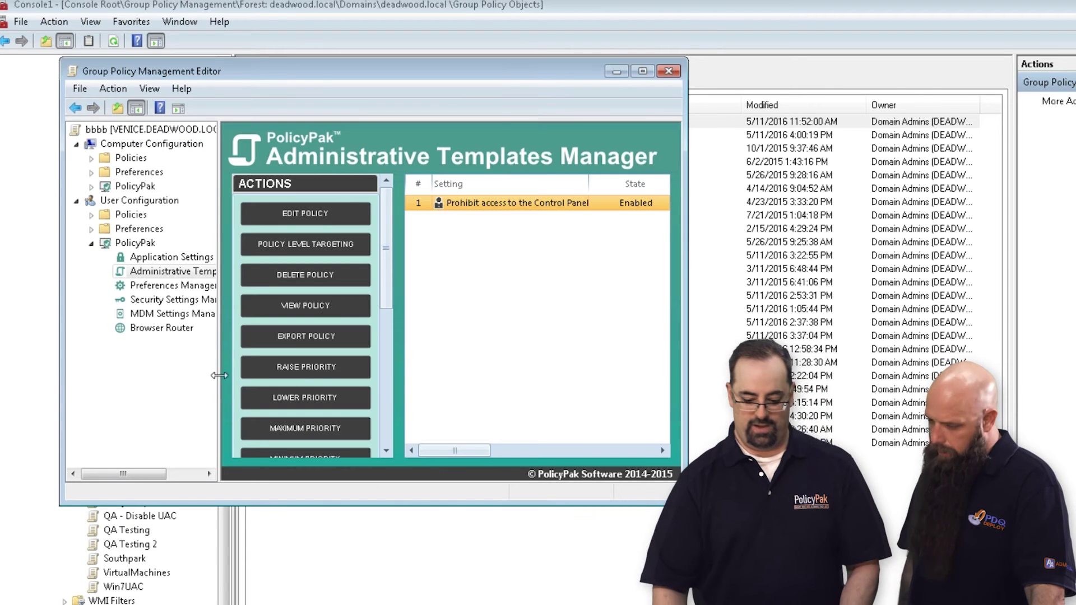
pyautogui.click(616, 72)
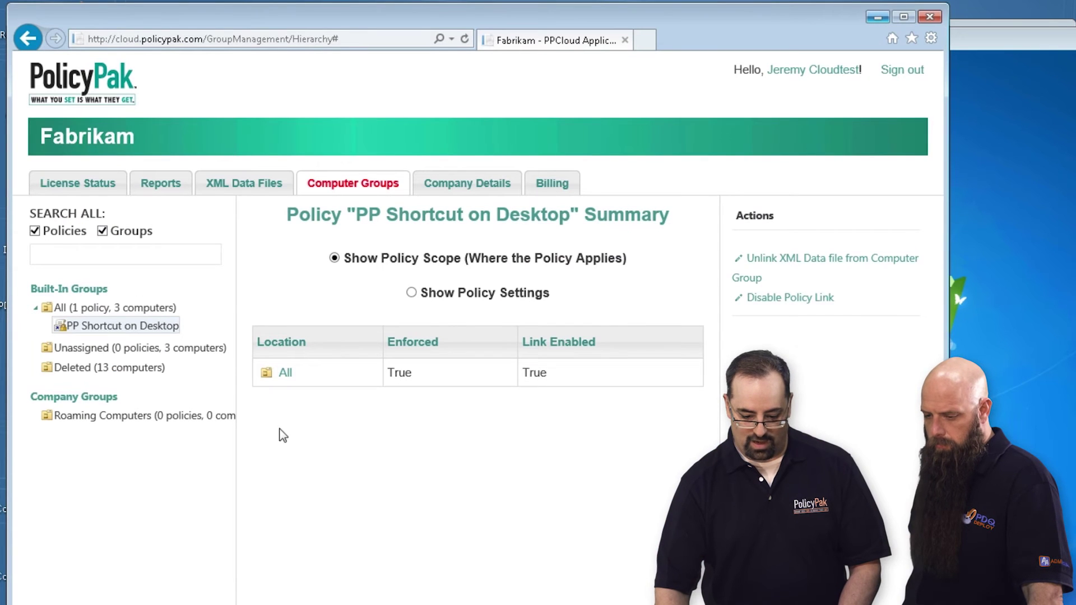
# Step: On the All group, start an XML upload and pick no control panel for you.xml from Desktop
pyautogui.click(109, 313)
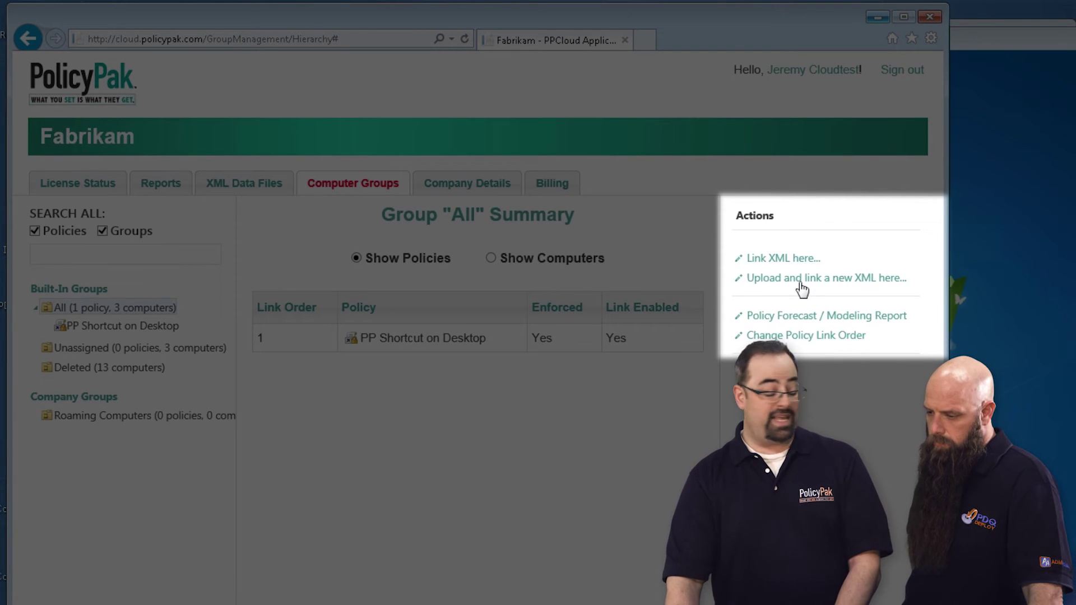
pyautogui.click(800, 280)
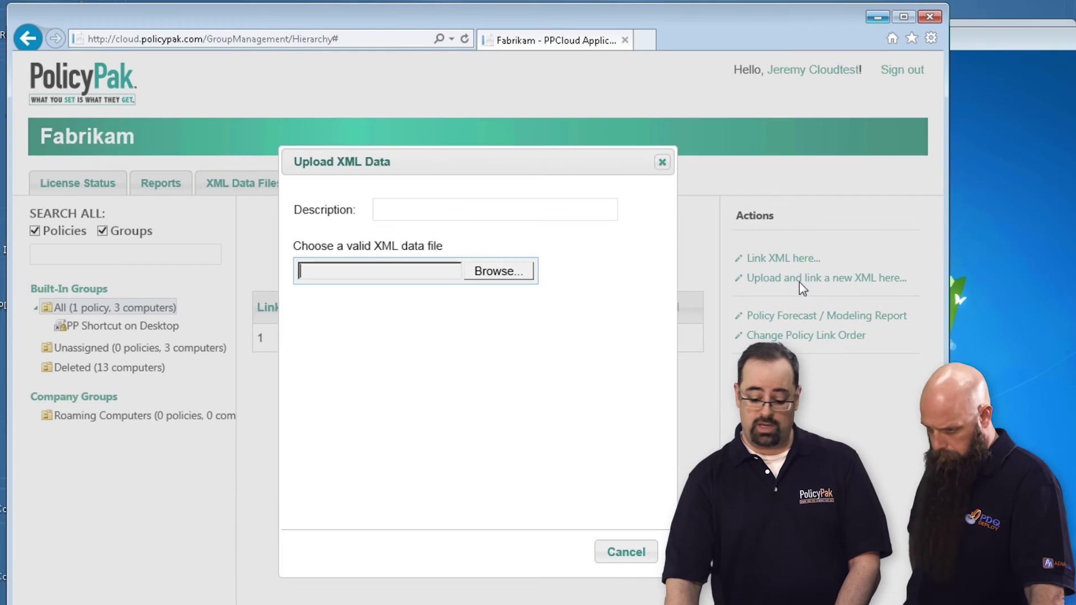
pyautogui.click(501, 280)
pyautogui.click(84, 109)
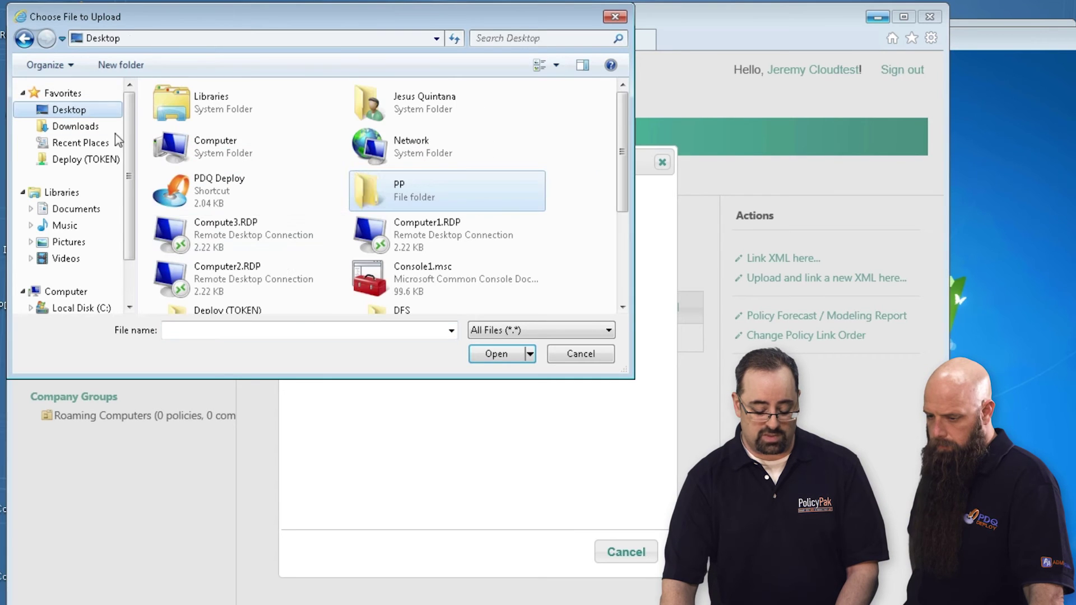
pyautogui.click(378, 241)
pyautogui.scroll(-3, 377, 243)
pyautogui.click(280, 255)
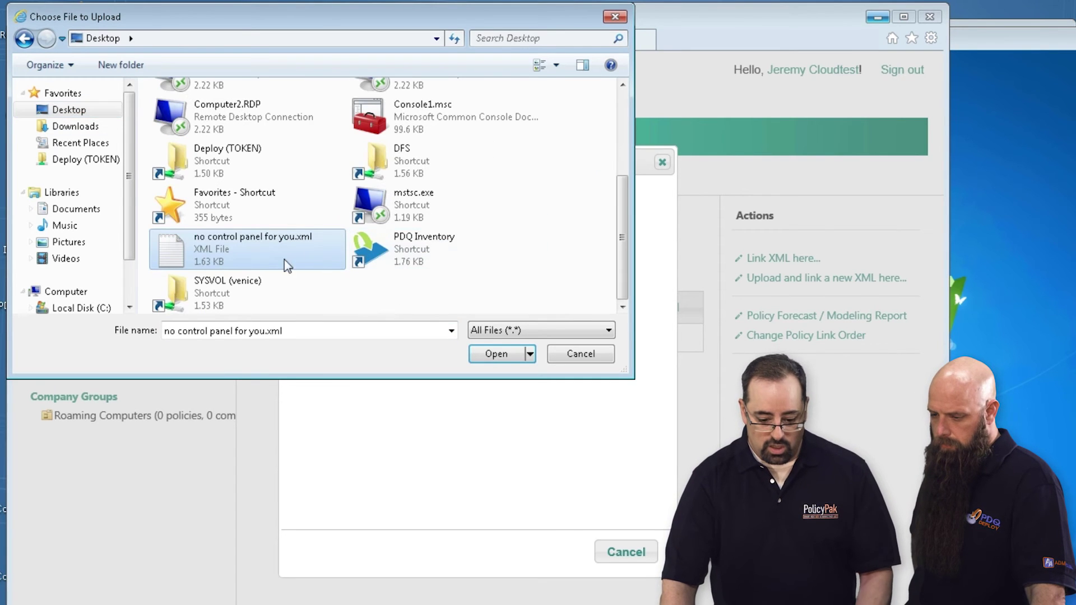
pyautogui.doubleClick(250, 247)
# Step: Describe the uploaded policy as 'No CPL for you', add it, and close the confirmation
pyautogui.click(477, 215)
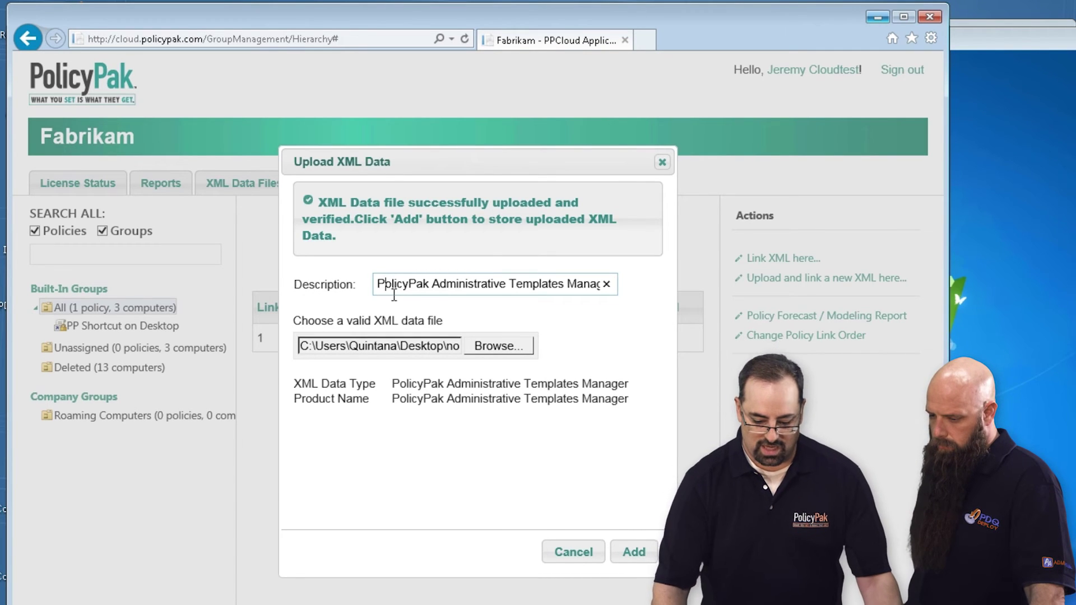
pyautogui.hotkey('ctrl', 'a')
pyautogui.write('N')
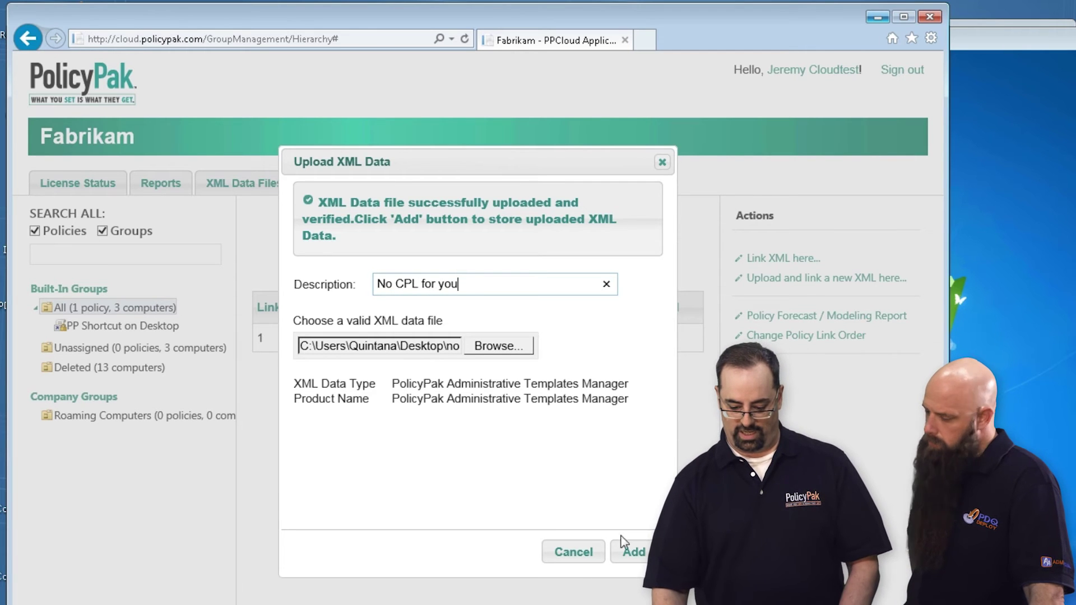
pyautogui.click(627, 552)
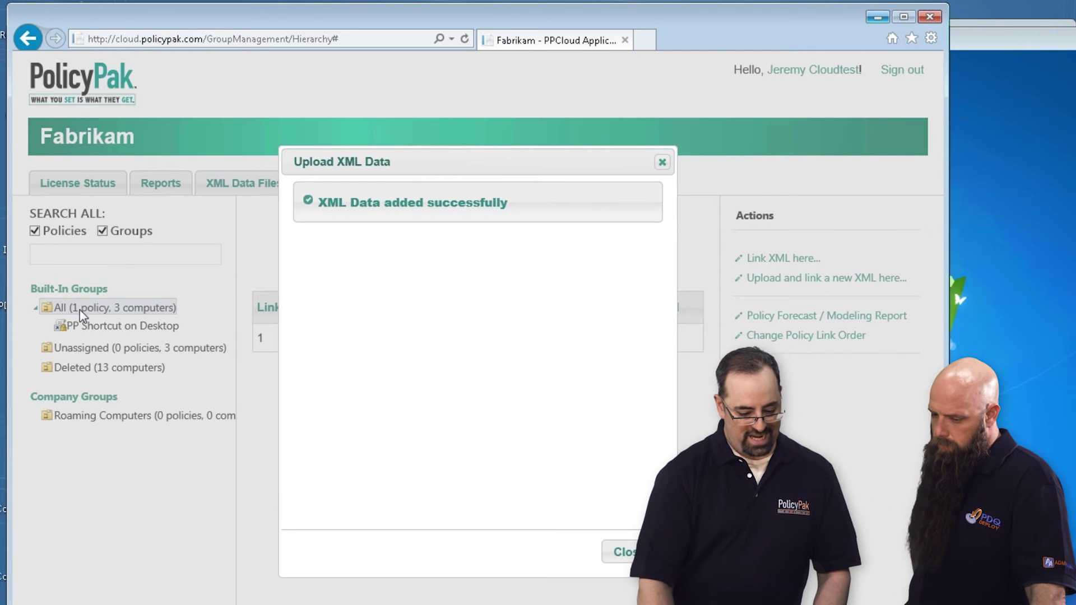
pyautogui.click(624, 553)
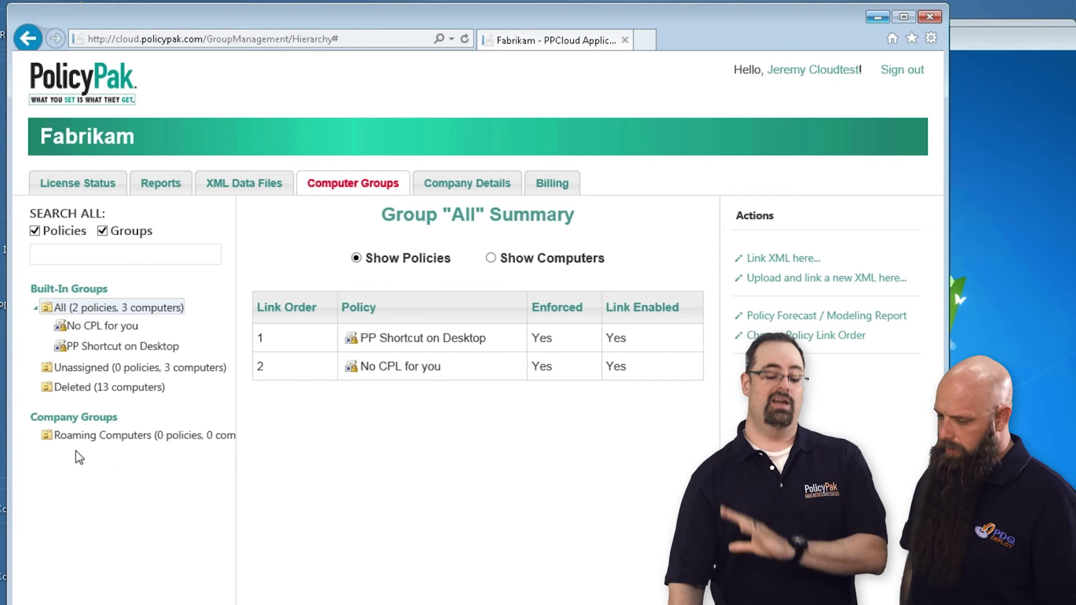
# Step: On computer3, run 'ppcloud /sync' as administrator to list No CPL for you as linked
pyautogui.hotkey('alt', 'Tab')
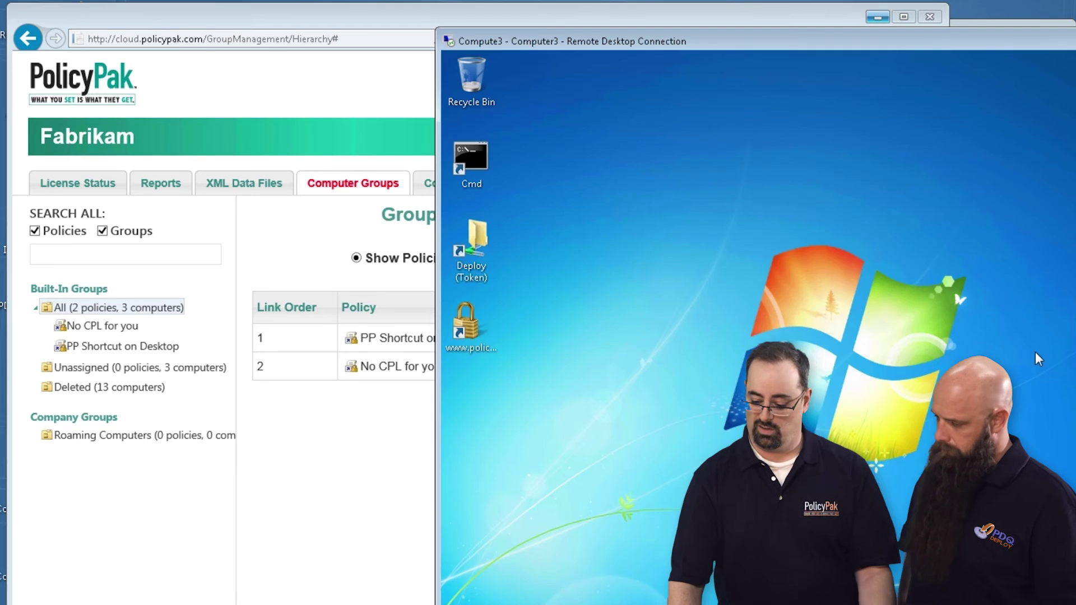
pyautogui.doubleClick(474, 158)
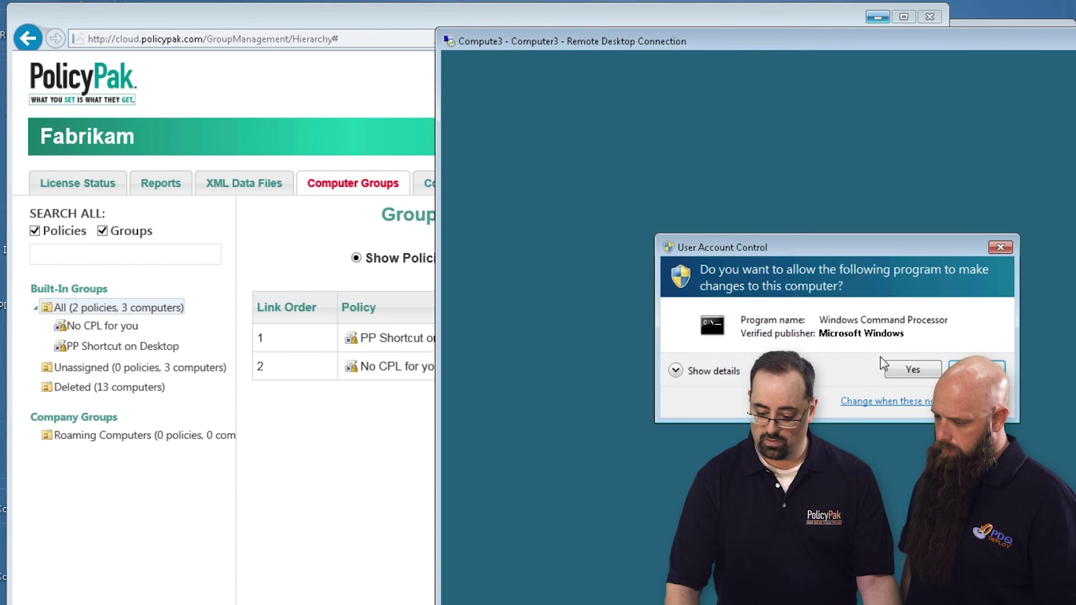
pyautogui.click(897, 368)
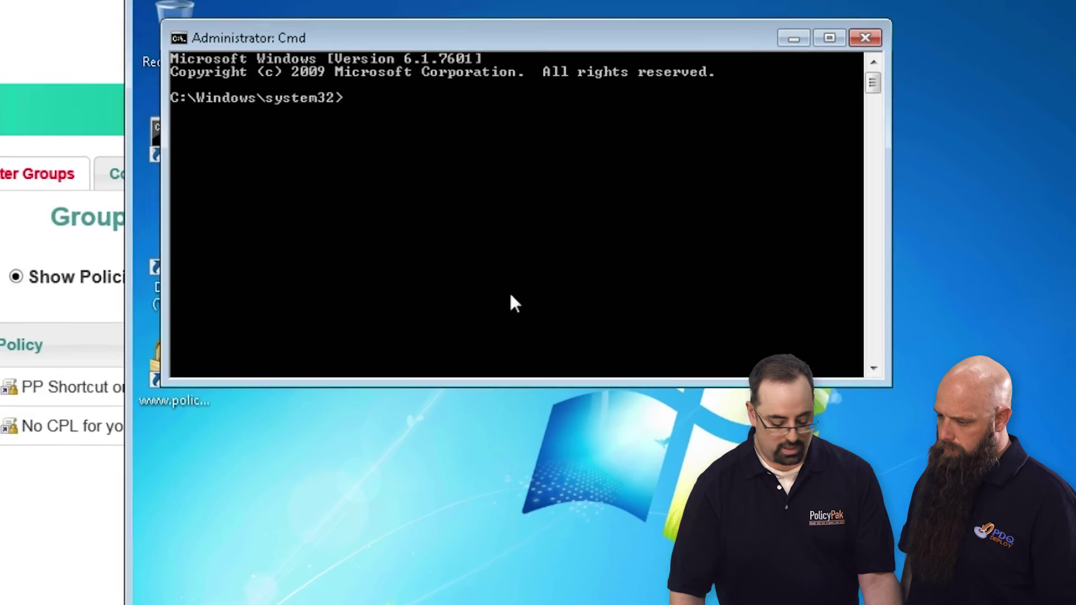
pyautogui.write('ppcloud /sync')
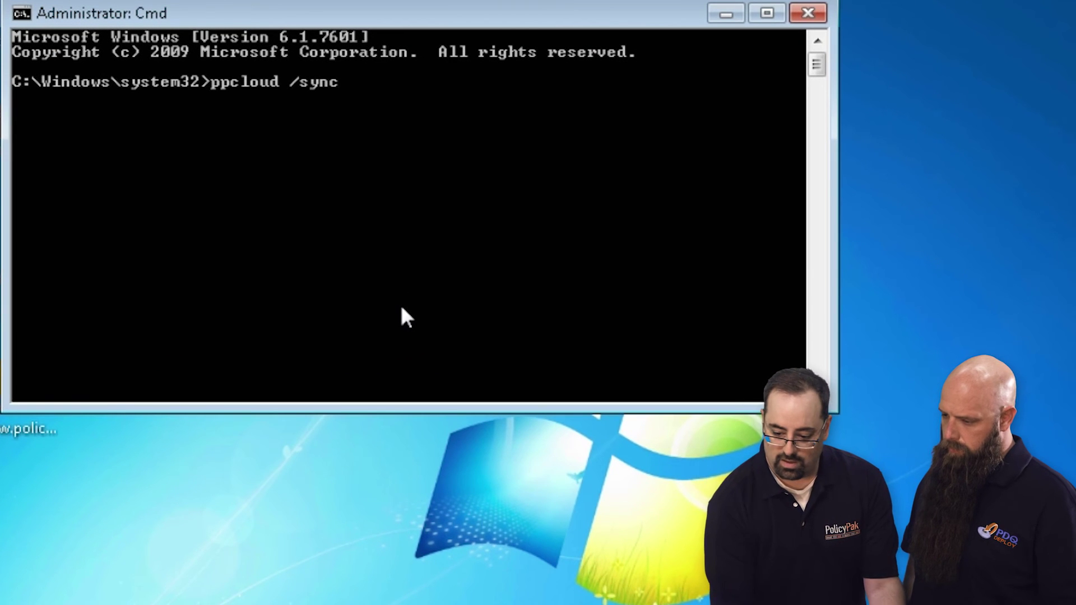
pyautogui.press('Return')
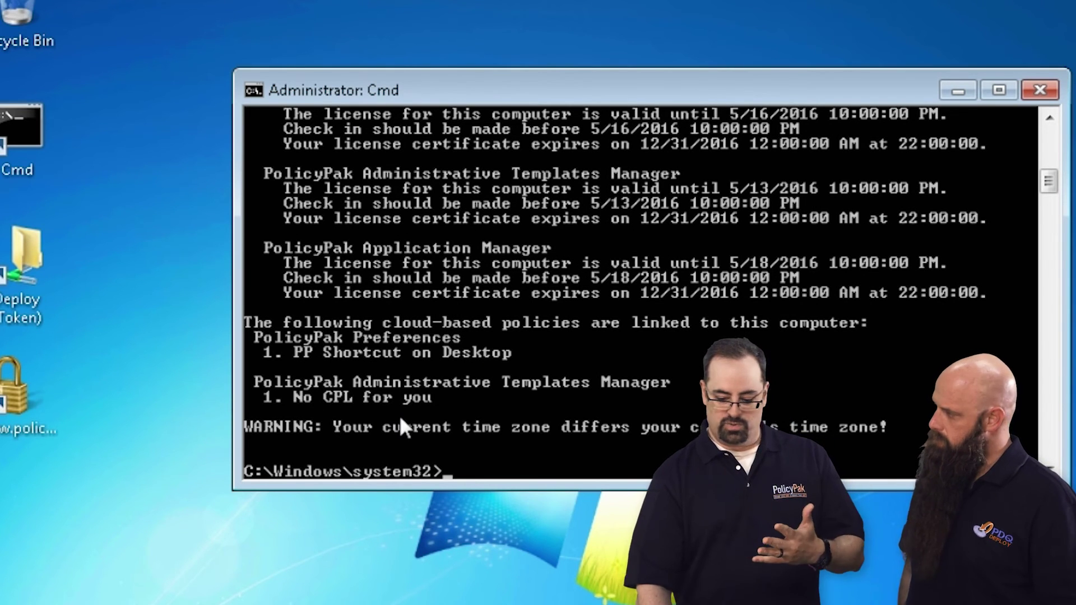
pyautogui.click(1040, 89)
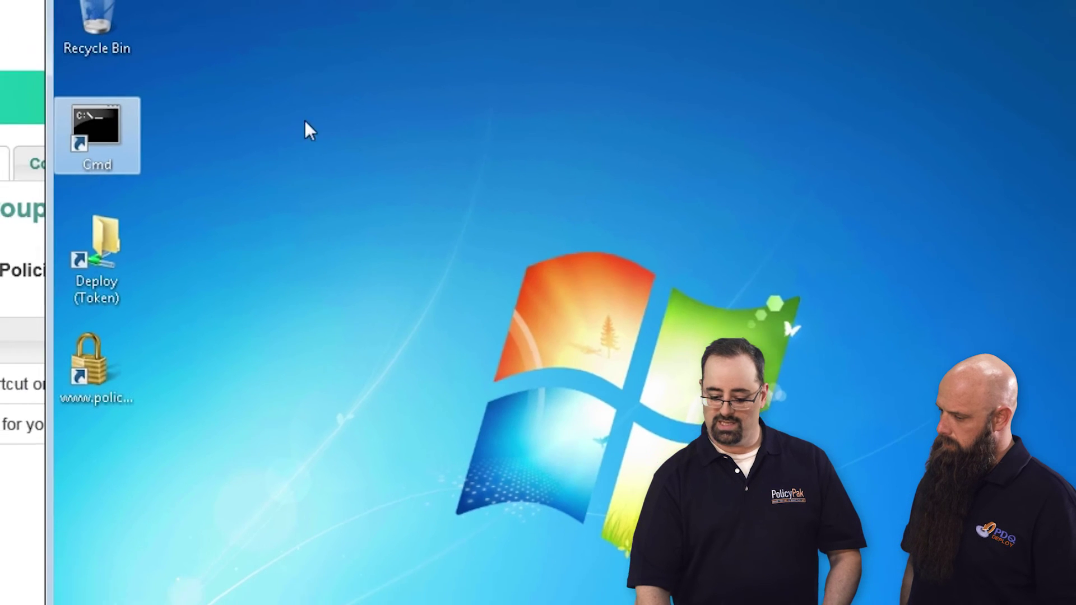
pyautogui.rightClick(455, 137)
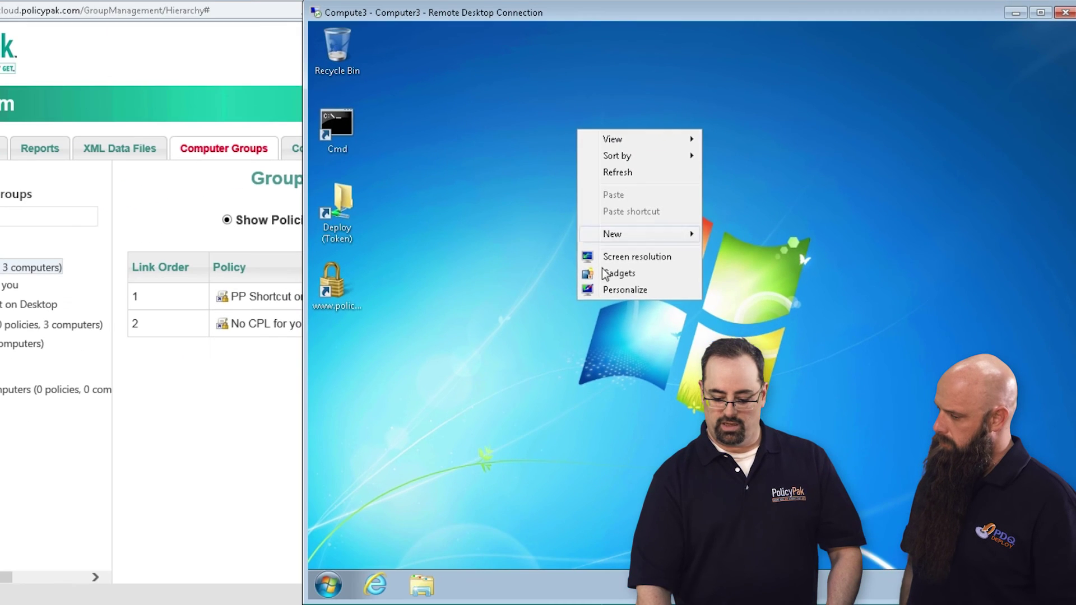
# Step: Attempt Personalize from the desktop menu and dismiss the Restrictions and error messages
pyautogui.click(606, 290)
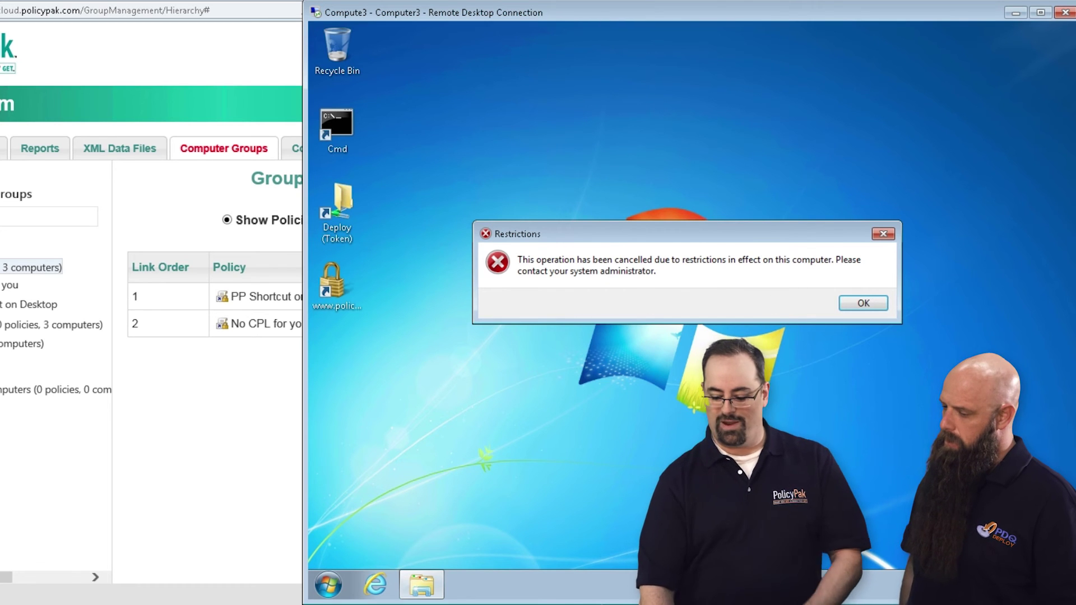
pyautogui.click(854, 307)
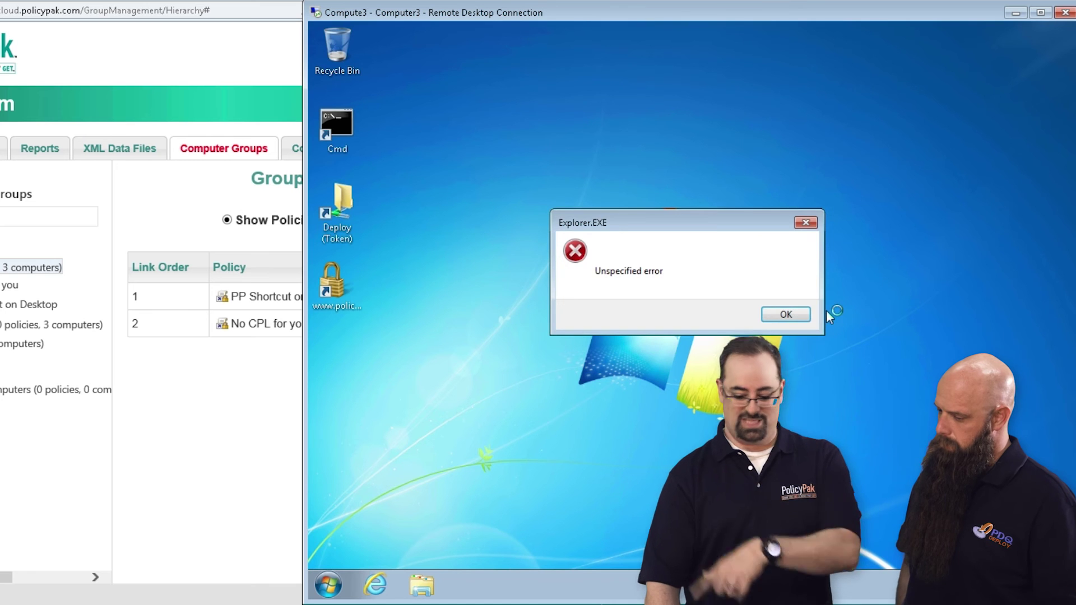
pyautogui.click(789, 314)
# Step: Check the Start menu, then retry Personalize to confirm the Restrictions block
pyautogui.click(328, 588)
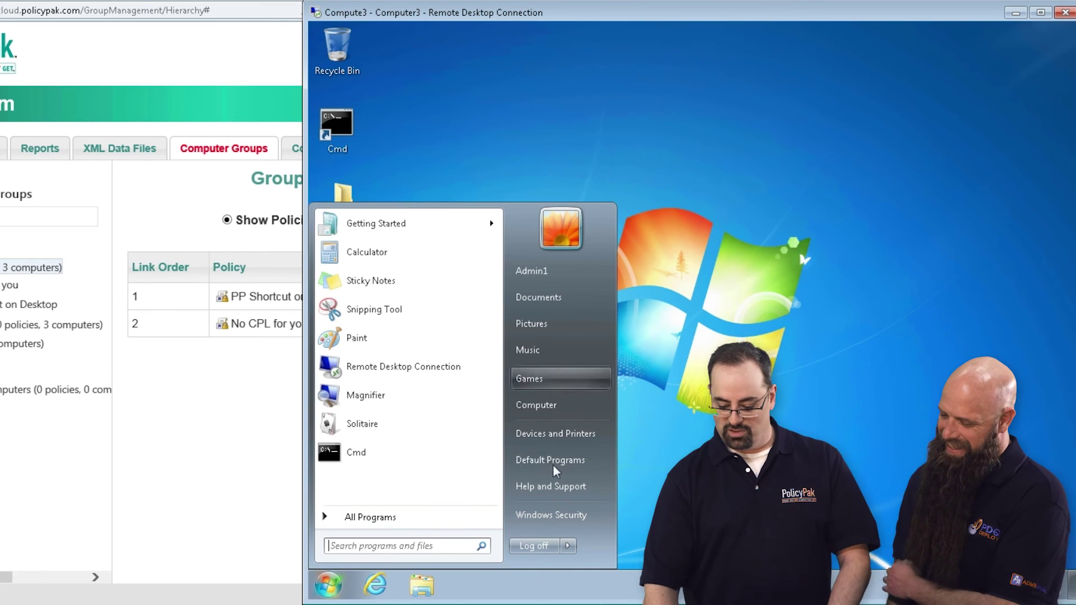
pyautogui.click(682, 199)
pyautogui.rightClick(670, 182)
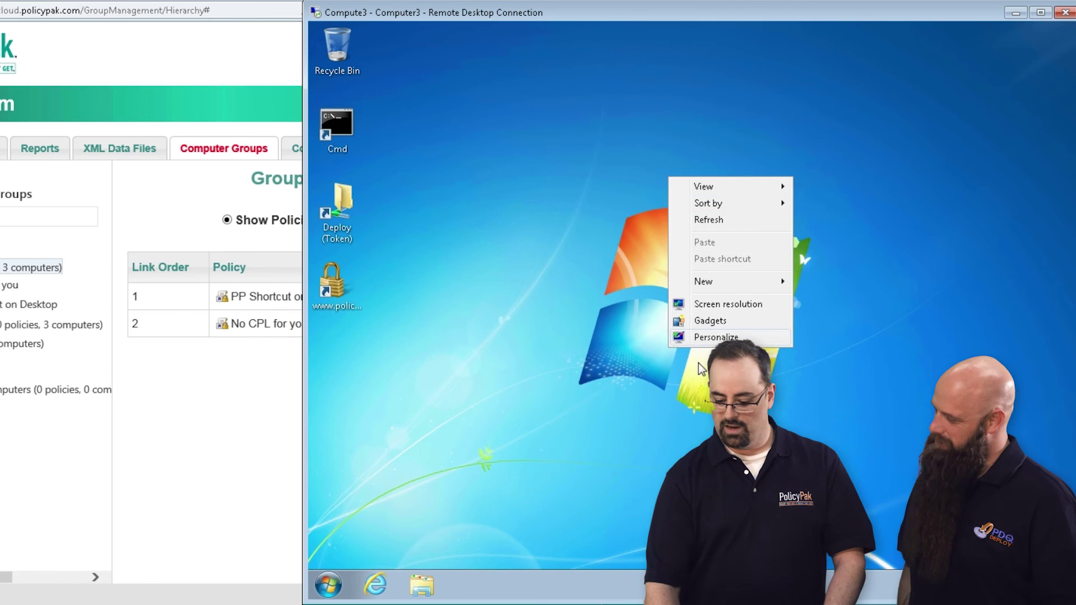
pyautogui.click(678, 334)
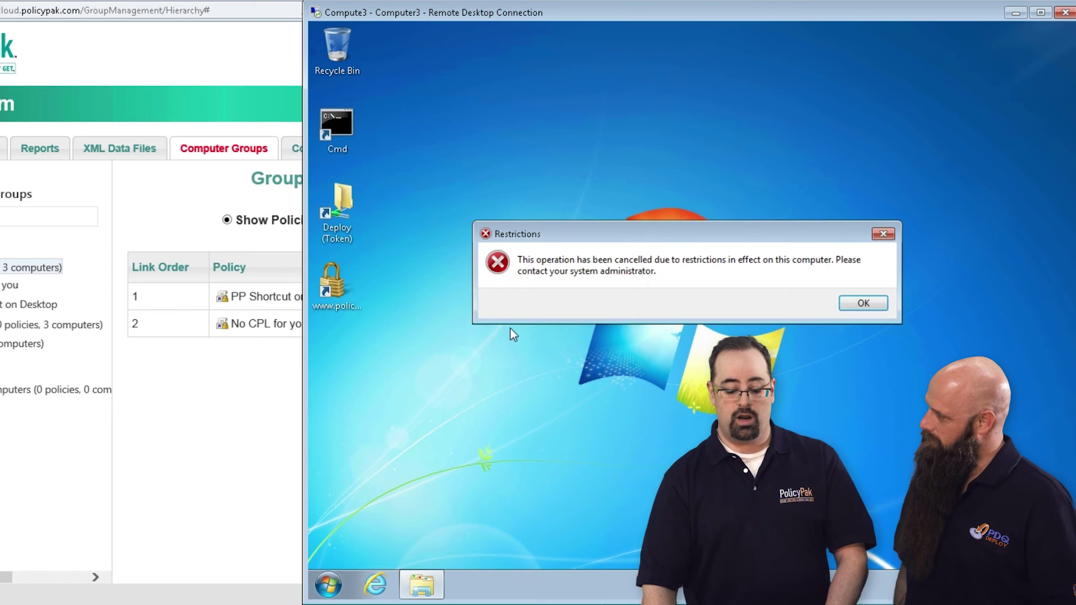